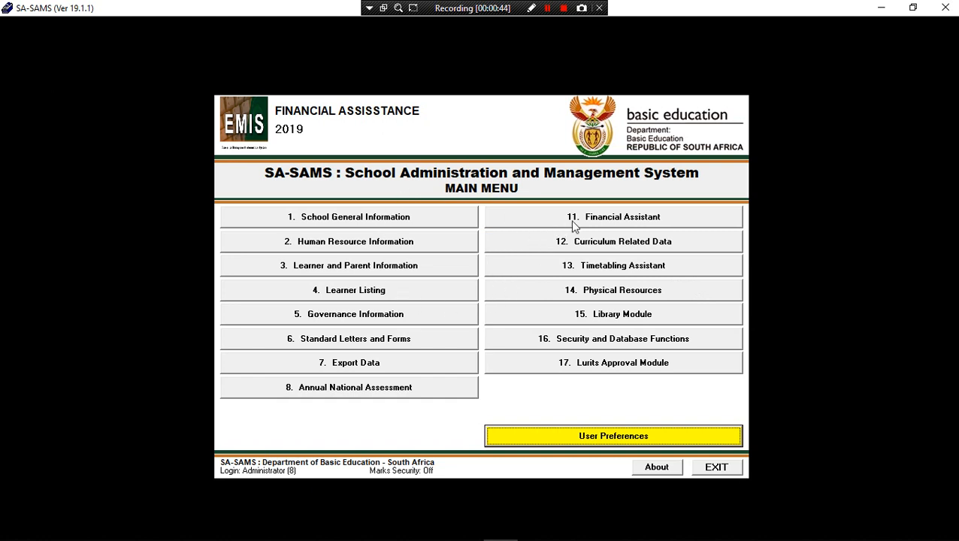
Open the Financial Assistant section from the SA-SAMS main menu.
{"action": "left_click", "coordinate": [615, 218]}
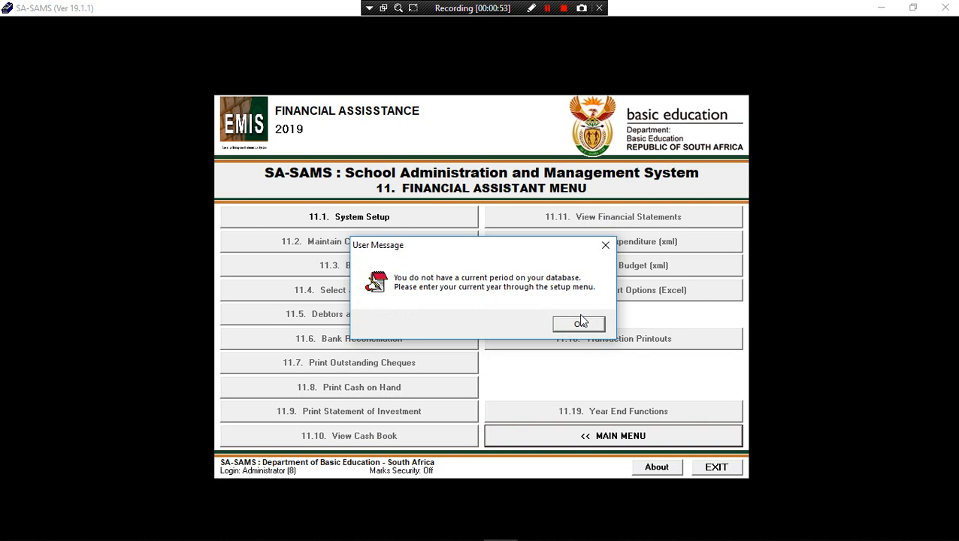
Clear the no-current-period and chart-of-accounts warnings and enter 11.1 System Setup.
{"action": "left_click", "coordinate": [579, 322]}
{"action": "left_click", "coordinate": [579, 325]}
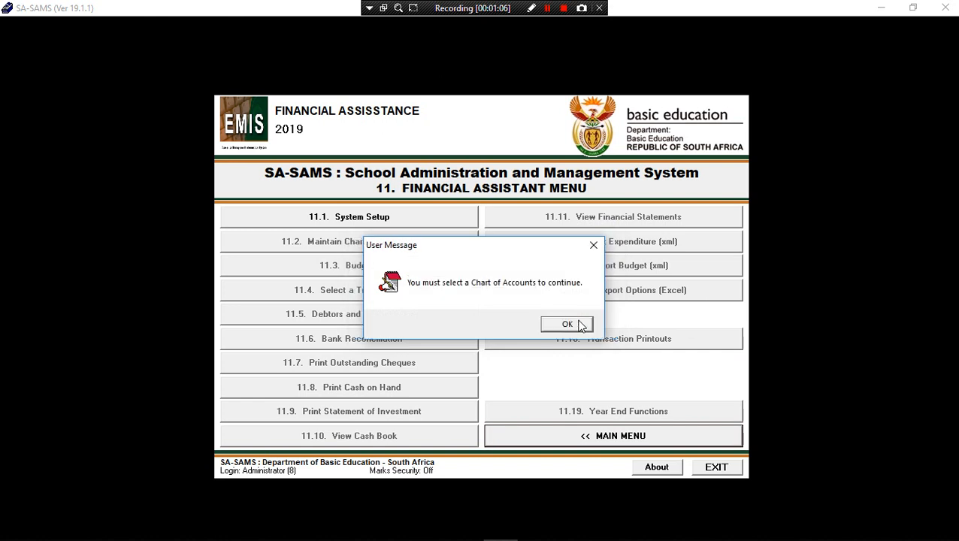
{"action": "left_click", "coordinate": [579, 325]}
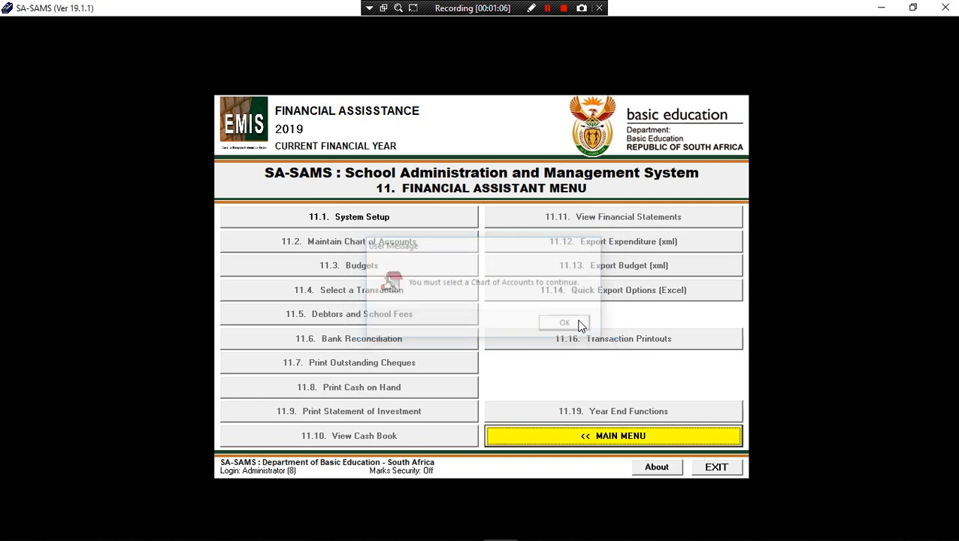
{"action": "left_click", "coordinate": [368, 220]}
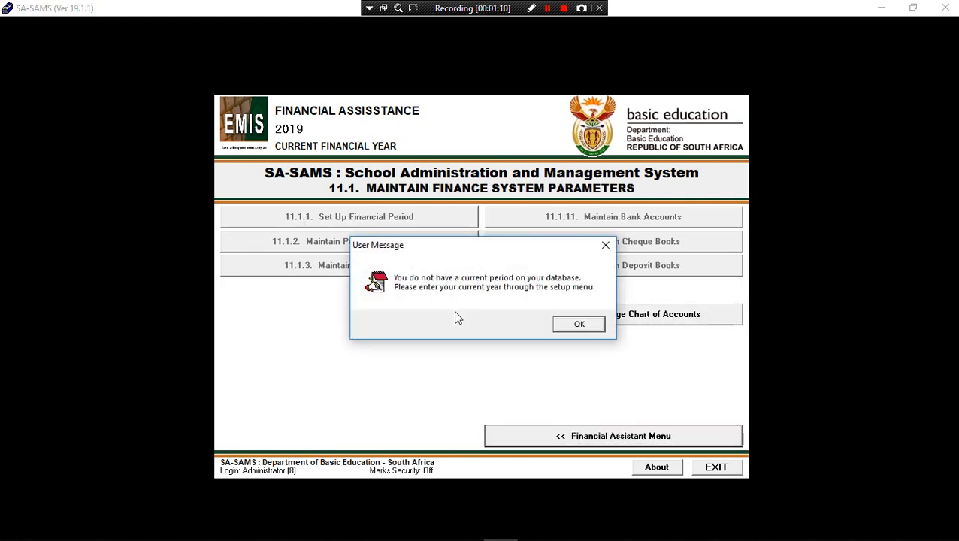
{"action": "left_click", "coordinate": [573, 326]}
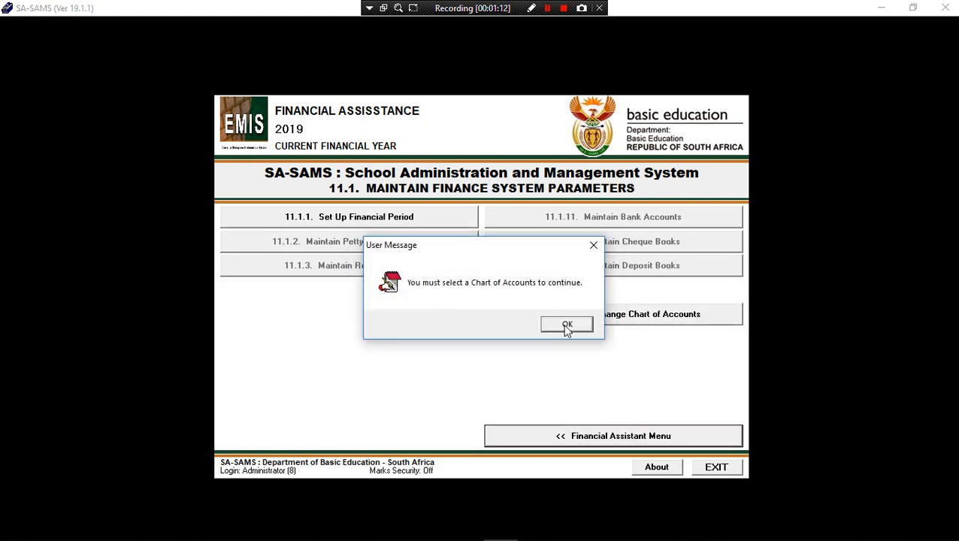
{"action": "left_click", "coordinate": [566, 326]}
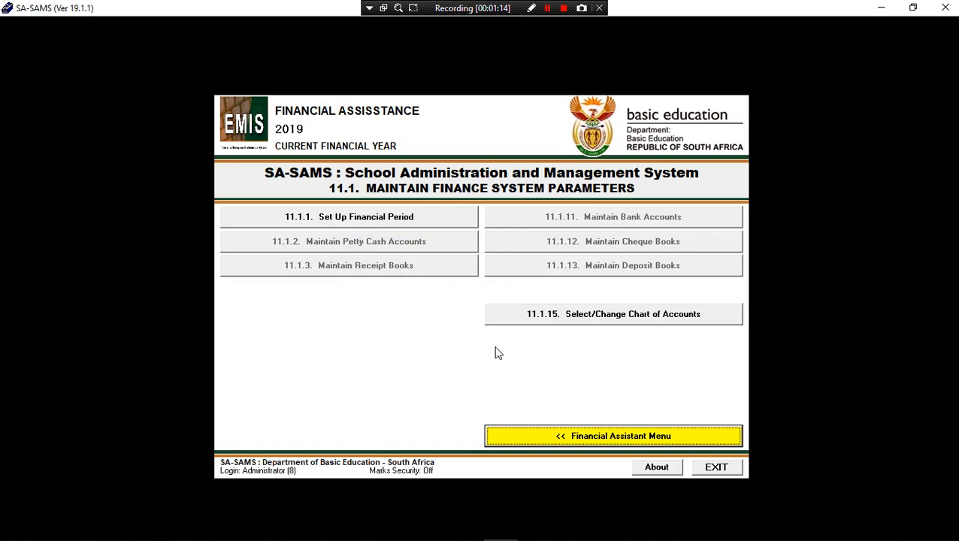
Add and save a 2019 financial period from January to December, then close the period list.
{"action": "left_click", "coordinate": [421, 226]}
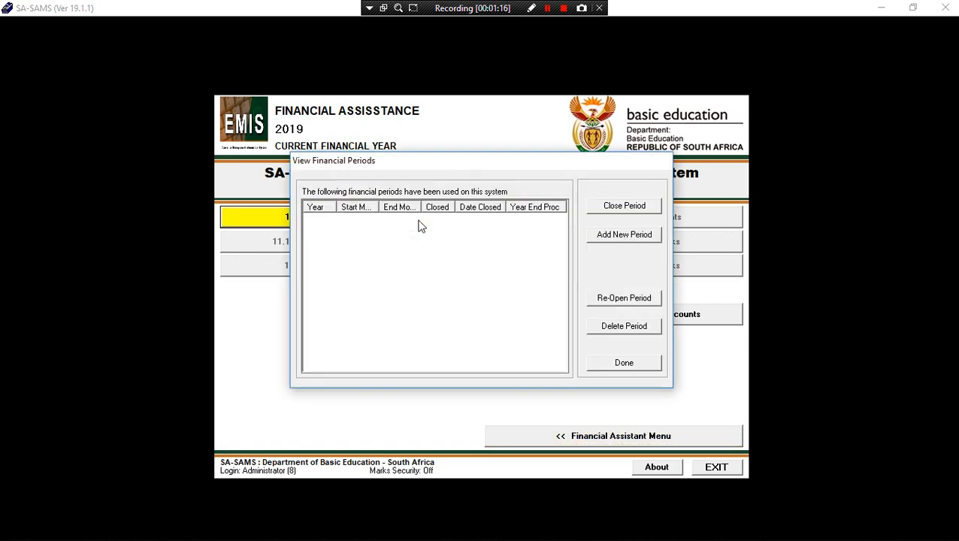
{"action": "left_click", "coordinate": [635, 240]}
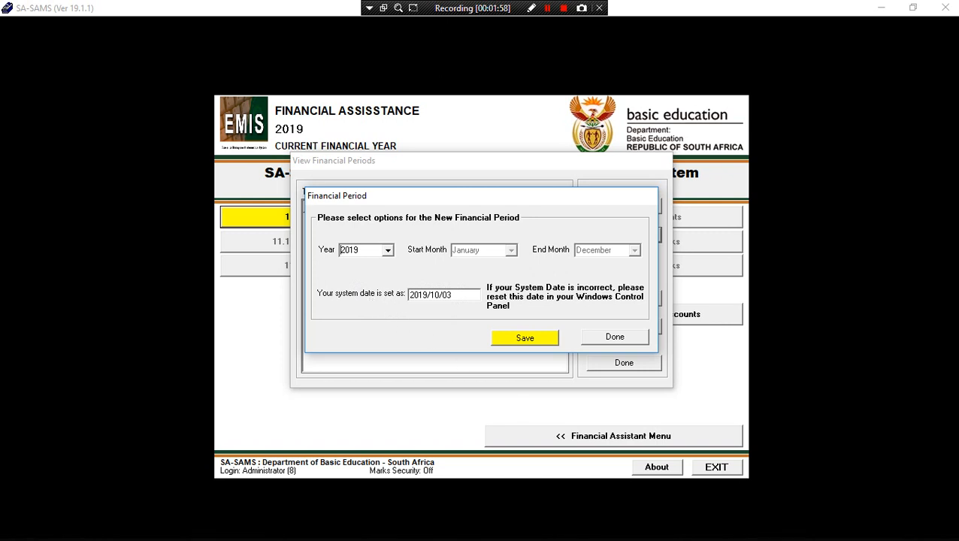
{"action": "mouse_move", "coordinate": [896, 532]}
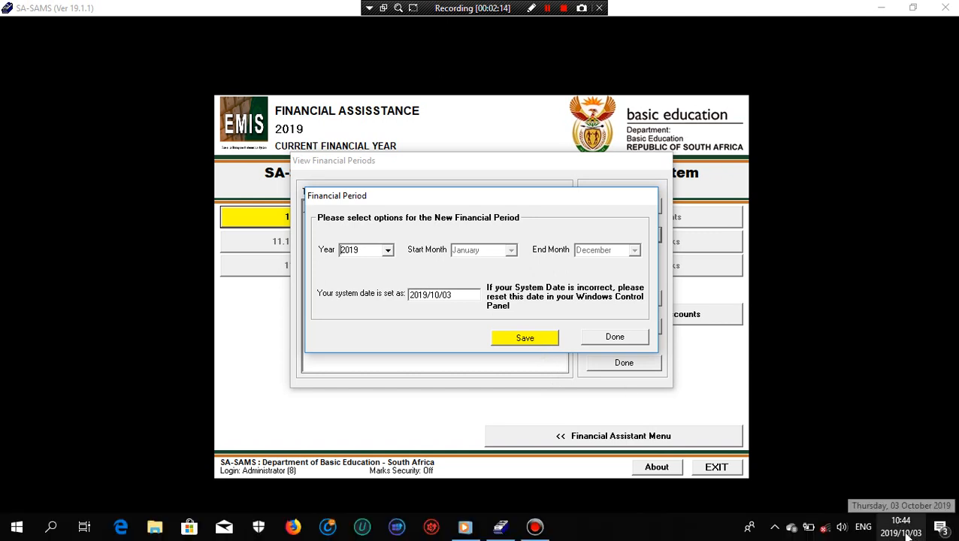
{"action": "left_click", "coordinate": [524, 342]}
{"action": "left_click", "coordinate": [536, 323]}
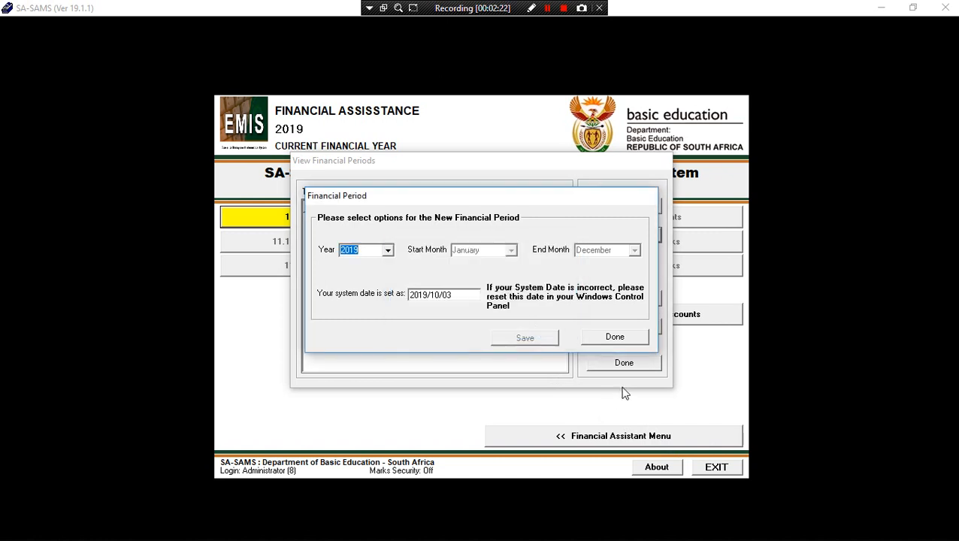
{"action": "left_click", "coordinate": [621, 337]}
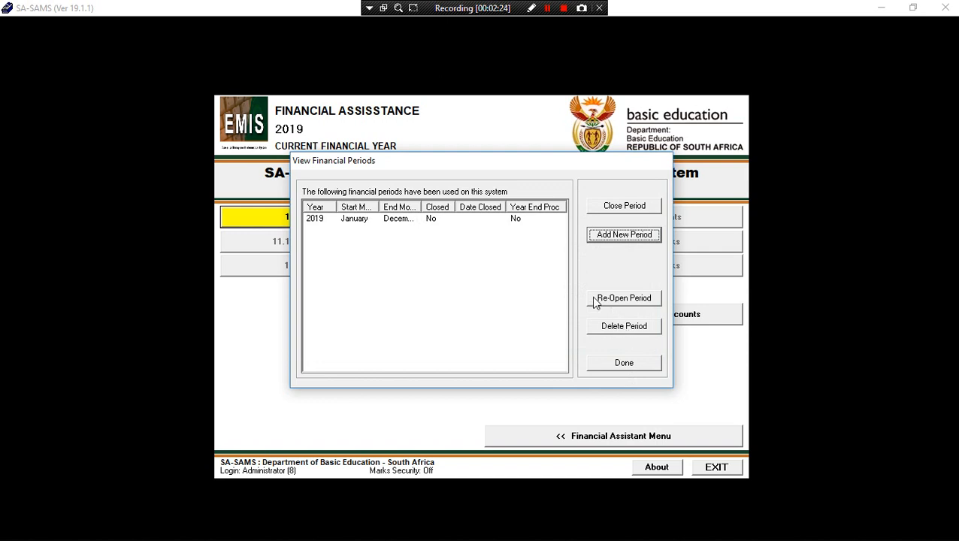
{"action": "left_click", "coordinate": [434, 222]}
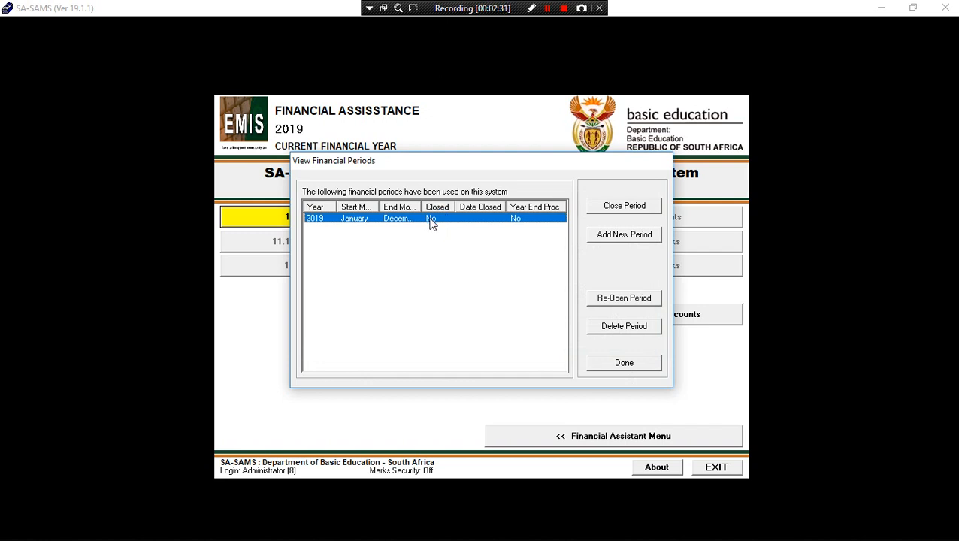
{"action": "left_click", "coordinate": [609, 366]}
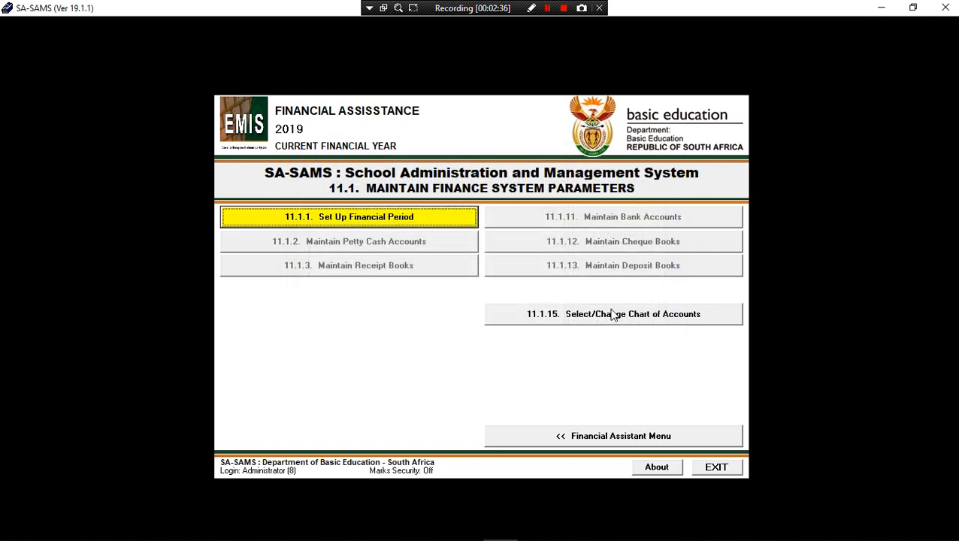
Tick and save the Generic Chart of Accounts as the school's chart of accounts.
{"action": "left_click", "coordinate": [612, 314]}
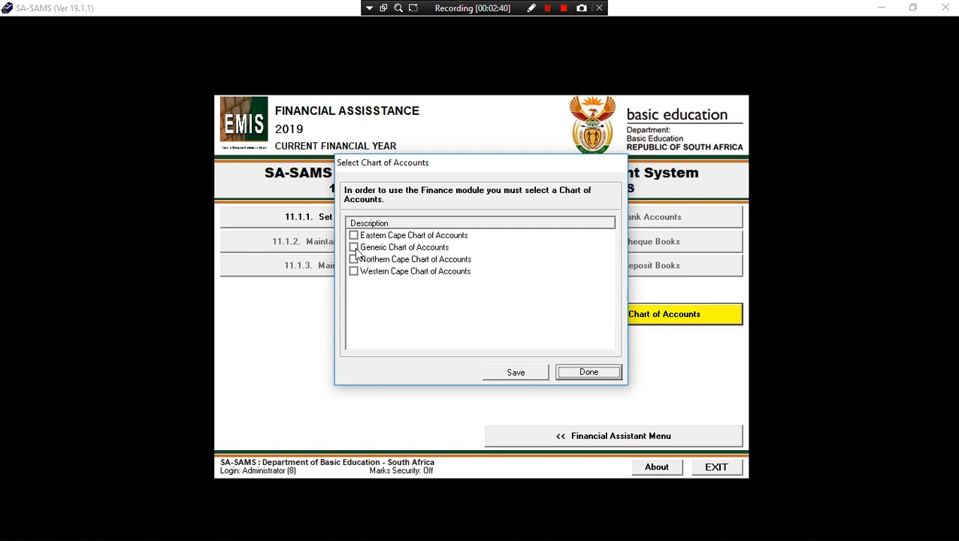
{"action": "left_click", "coordinate": [354, 248]}
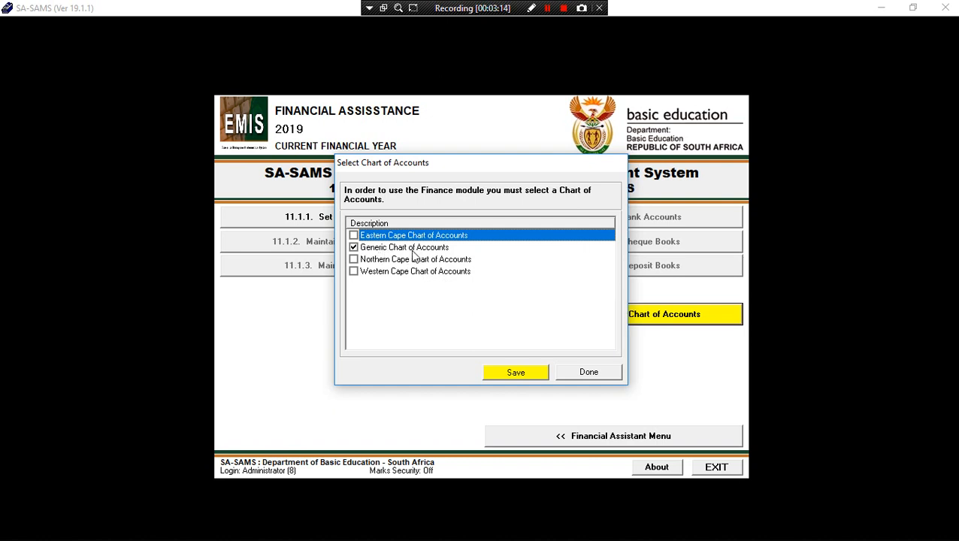
{"action": "left_click", "coordinate": [511, 374]}
{"action": "left_click", "coordinate": [530, 323]}
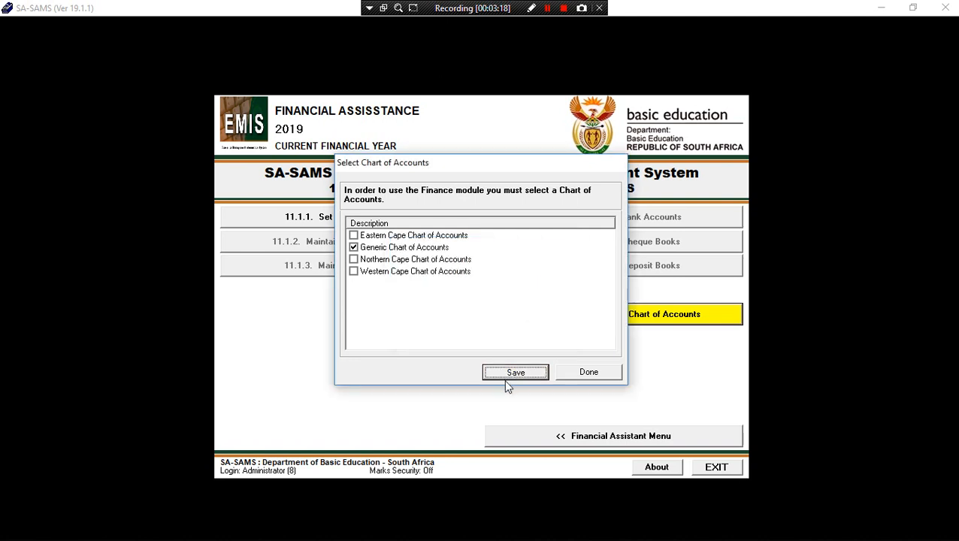
{"action": "left_click", "coordinate": [576, 373]}
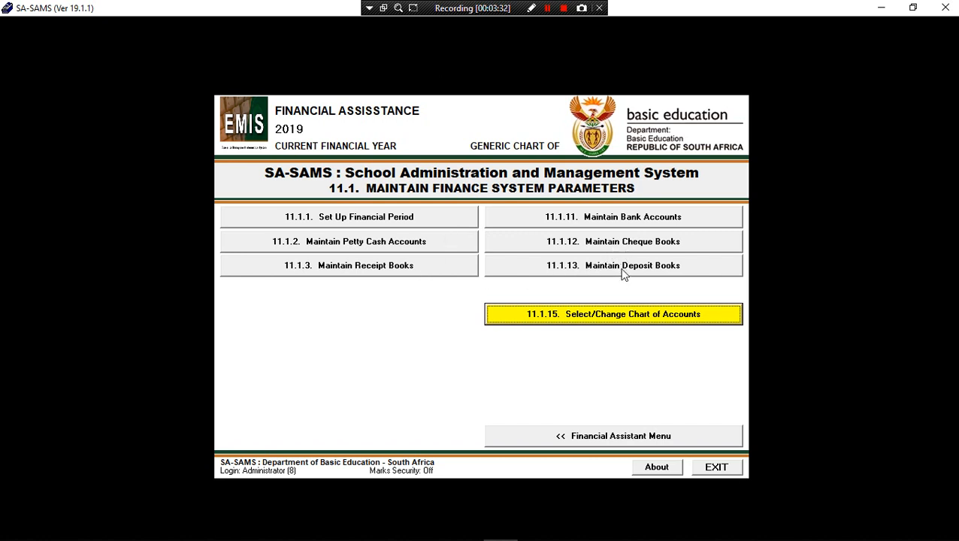
Start a new First National Bank cheque account, branch GROBLERSDAL, and enter its account number.
{"action": "left_click", "coordinate": [635, 218]}
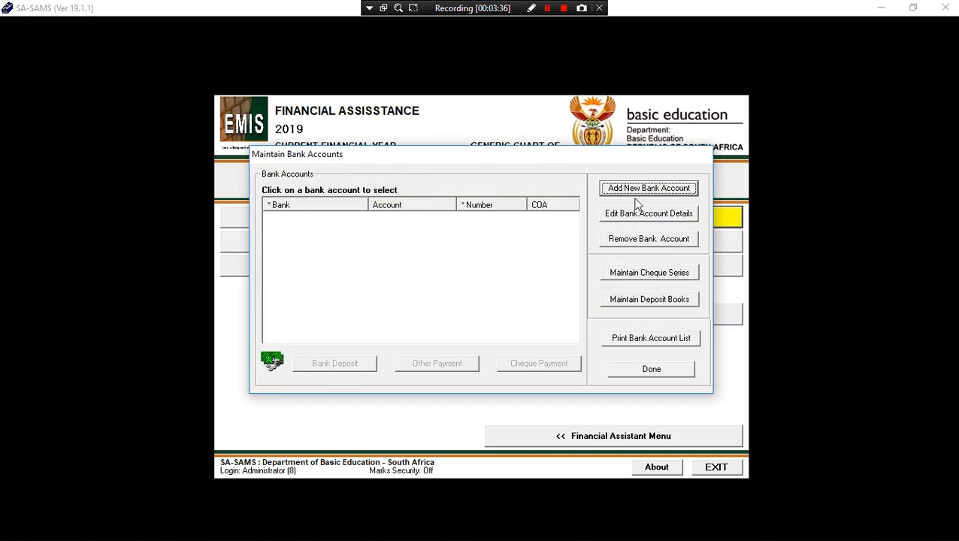
{"action": "left_click", "coordinate": [637, 189]}
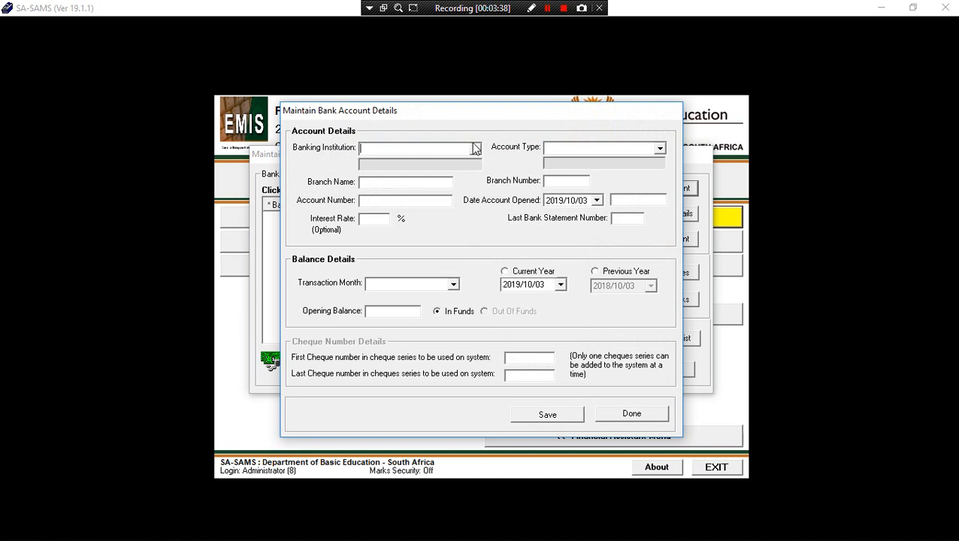
{"action": "left_click", "coordinate": [475, 148]}
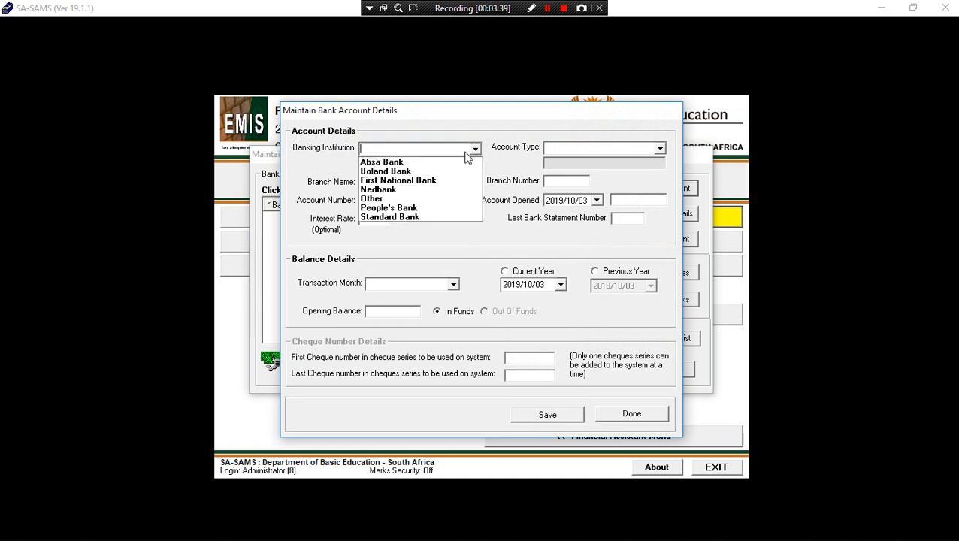
{"action": "left_click", "coordinate": [384, 185]}
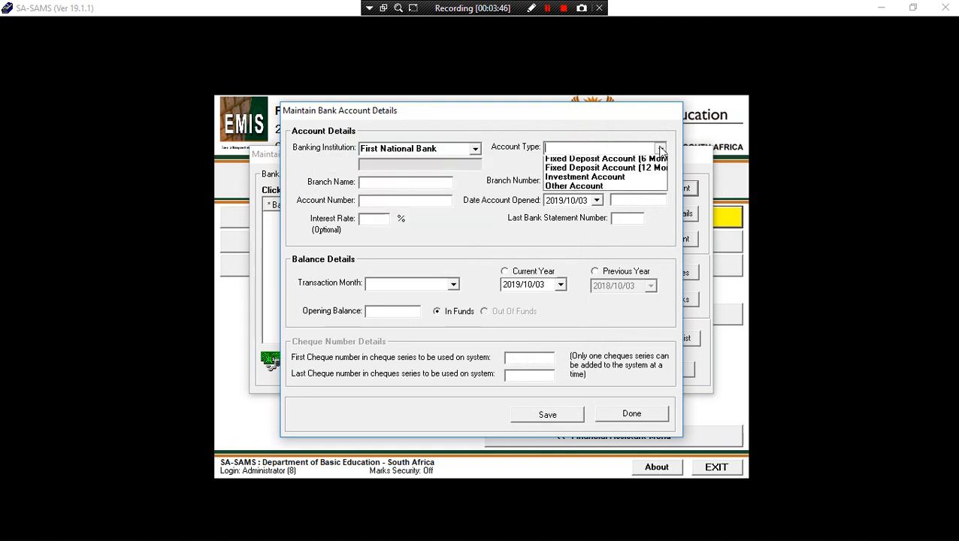
{"action": "left_click", "coordinate": [660, 149]}
{"action": "left_click", "coordinate": [625, 164]}
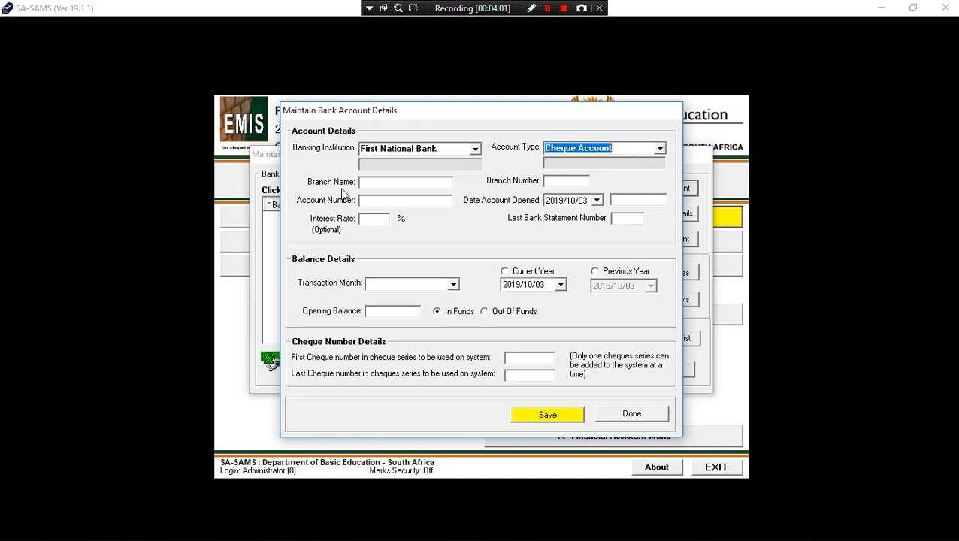
{"action": "left_click", "coordinate": [381, 185]}
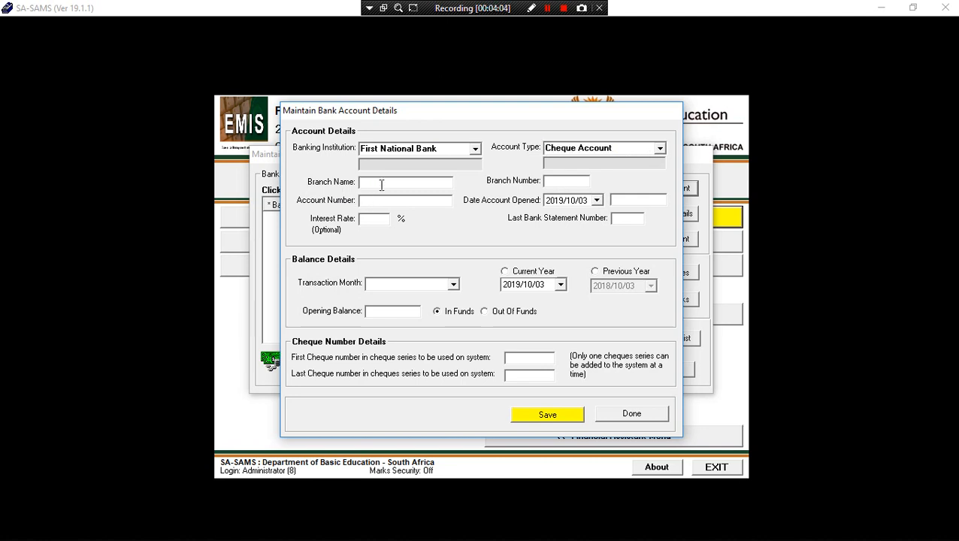
{"action": "type", "text": "GROBLERSDAL"}
{"action": "left_click", "coordinate": [402, 203]}
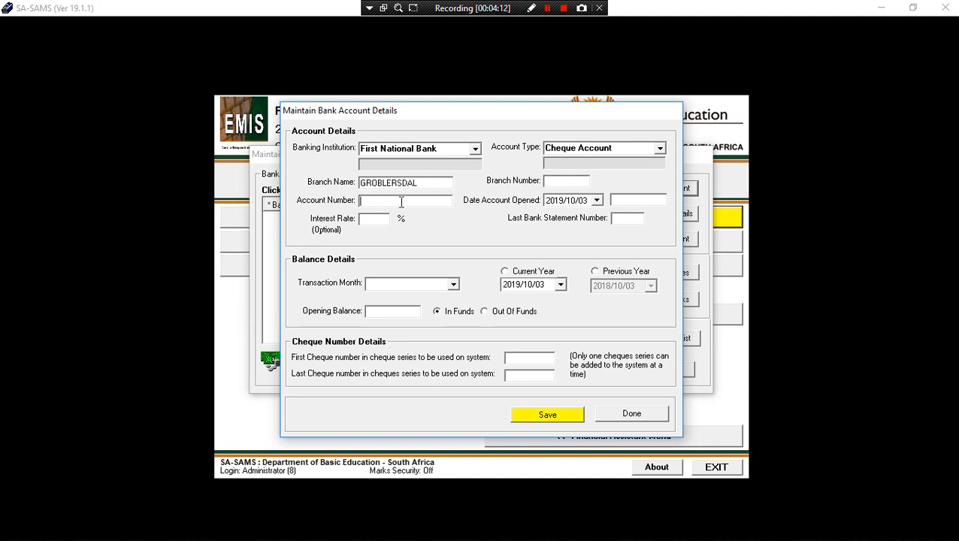
{"action": "left_click", "coordinate": [369, 219]}
Set the account opening date to 31 January 2019 and branch number 250698.
{"action": "left_click", "coordinate": [597, 200]}
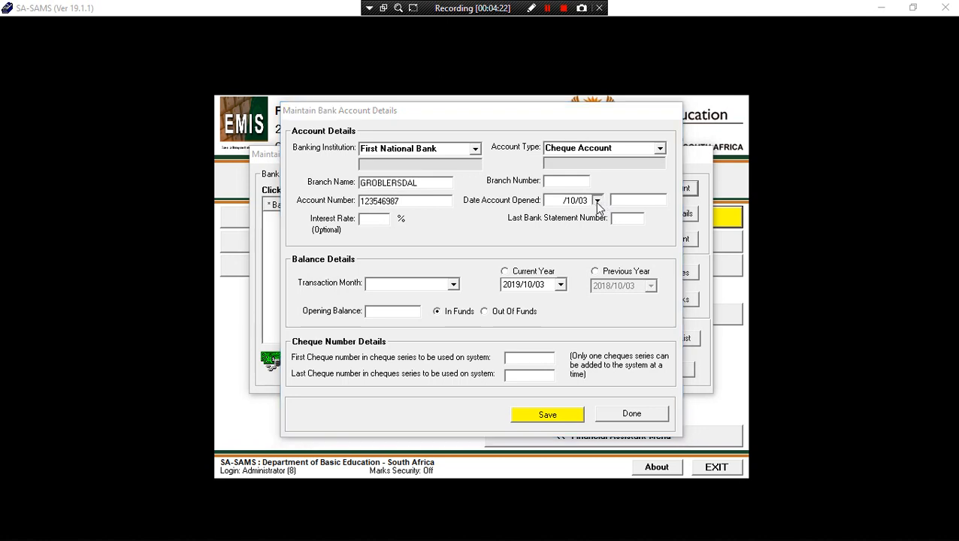
{"action": "left_click", "coordinate": [557, 218]}
{"action": "left_click", "coordinate": [557, 218]}
{"action": "left_click", "coordinate": [557, 218]}
{"action": "left_click", "coordinate": [557, 218]}
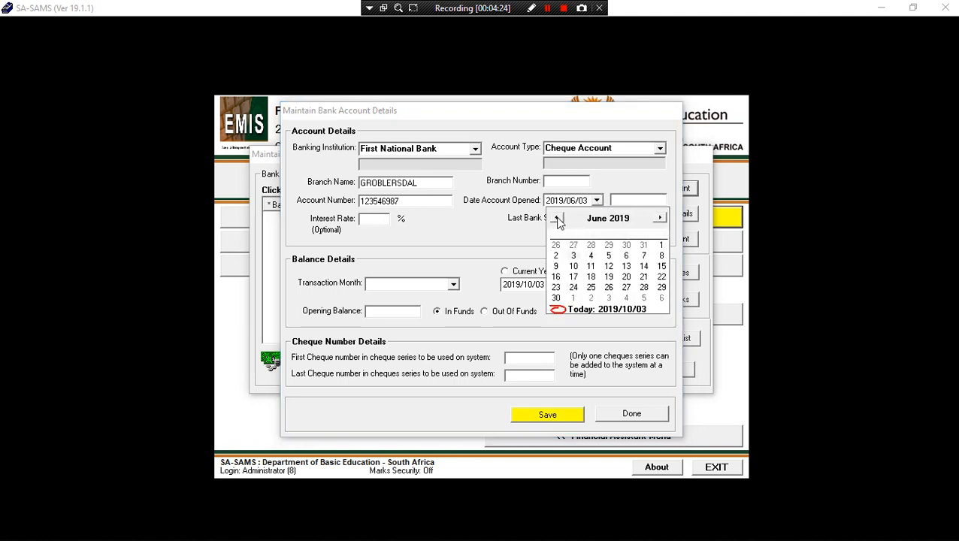
{"action": "left_click", "coordinate": [557, 218]}
{"action": "left_click", "coordinate": [557, 218]}
{"action": "left_click", "coordinate": [556, 218]}
{"action": "left_click", "coordinate": [557, 218]}
{"action": "left_click", "coordinate": [557, 218]}
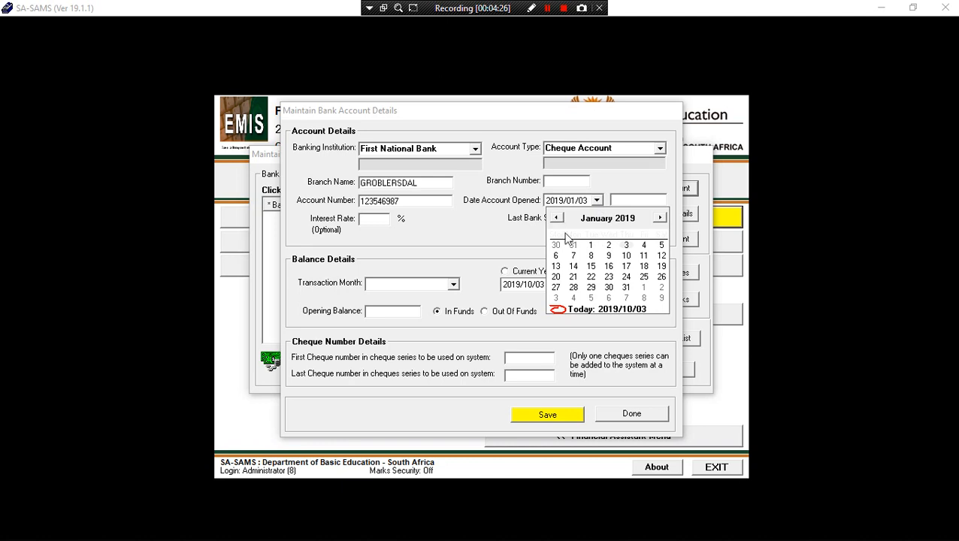
{"action": "left_click", "coordinate": [626, 288]}
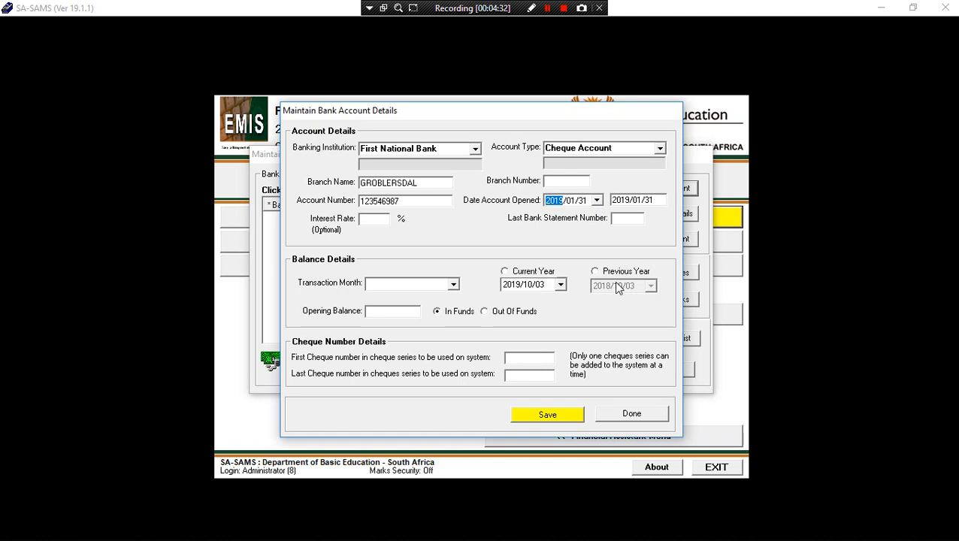
{"action": "left_click", "coordinate": [568, 181]}
{"action": "type", "text": "250698"}
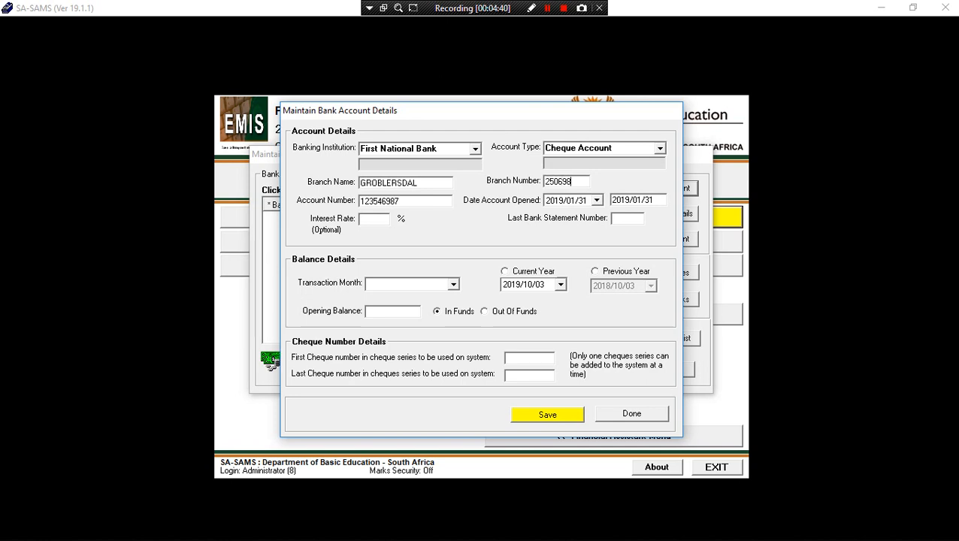
Set the transaction month to January with a current-year date of 31 January 2019.
{"action": "left_click", "coordinate": [453, 284]}
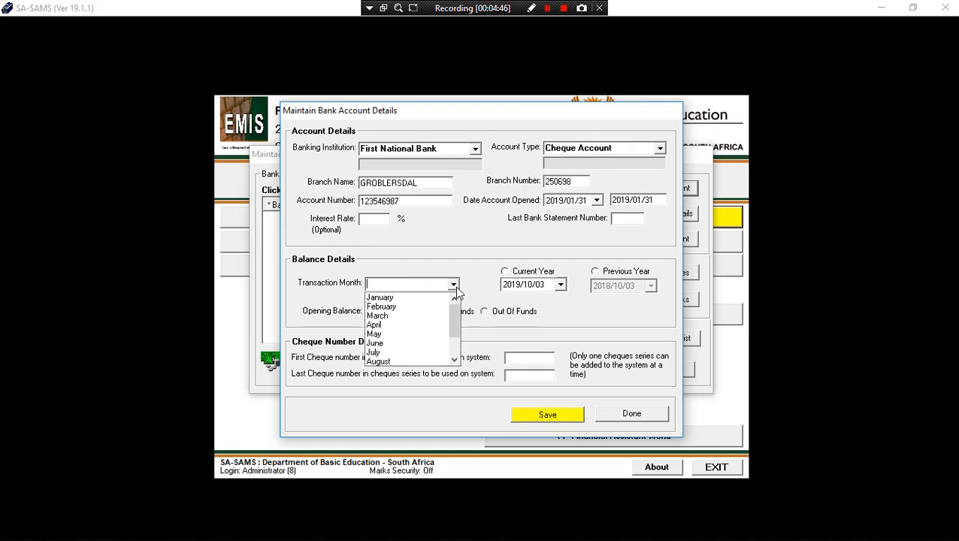
{"action": "left_click", "coordinate": [418, 308]}
{"action": "left_click", "coordinate": [453, 286]}
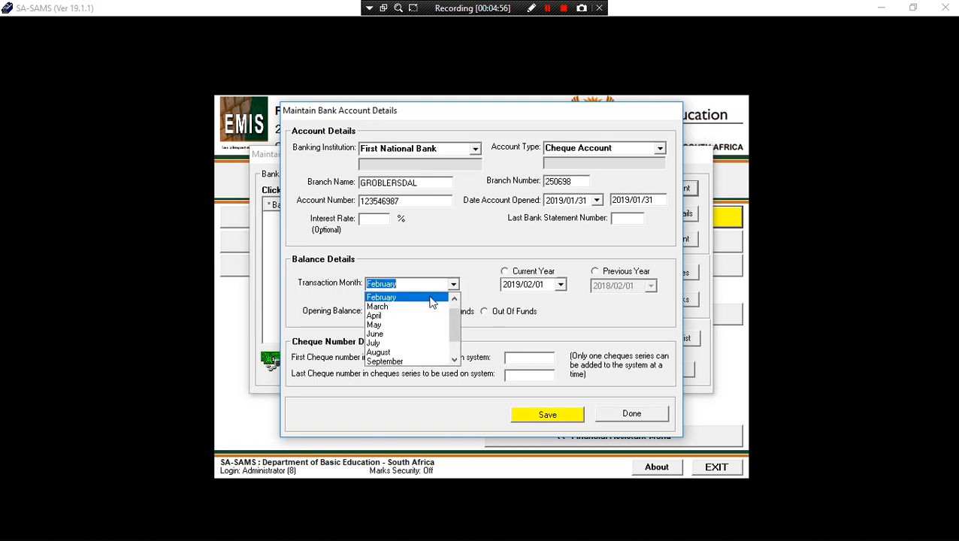
{"action": "scroll", "coordinate": [414, 306], "scroll_direction": "up", "scroll_amount": 1}
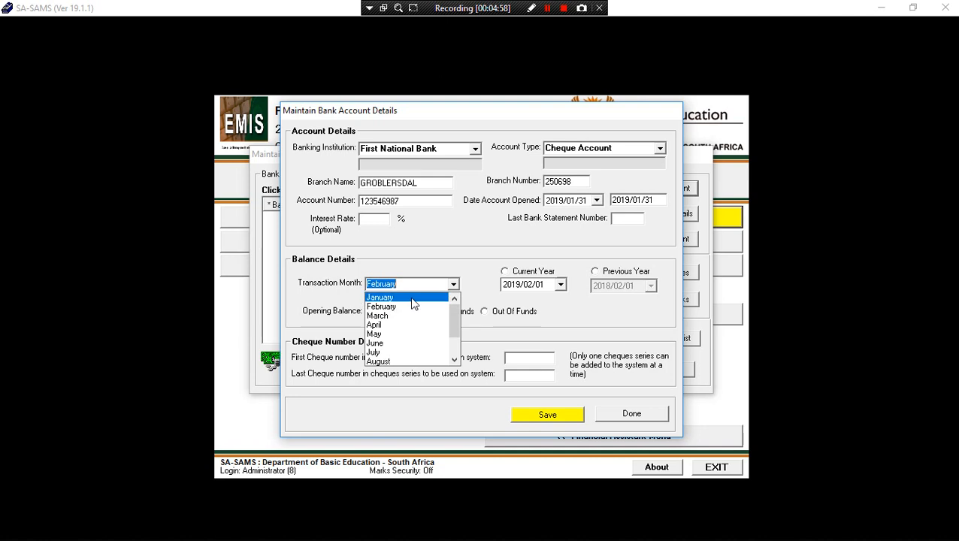
{"action": "left_click", "coordinate": [412, 298]}
{"action": "left_click", "coordinate": [505, 271]}
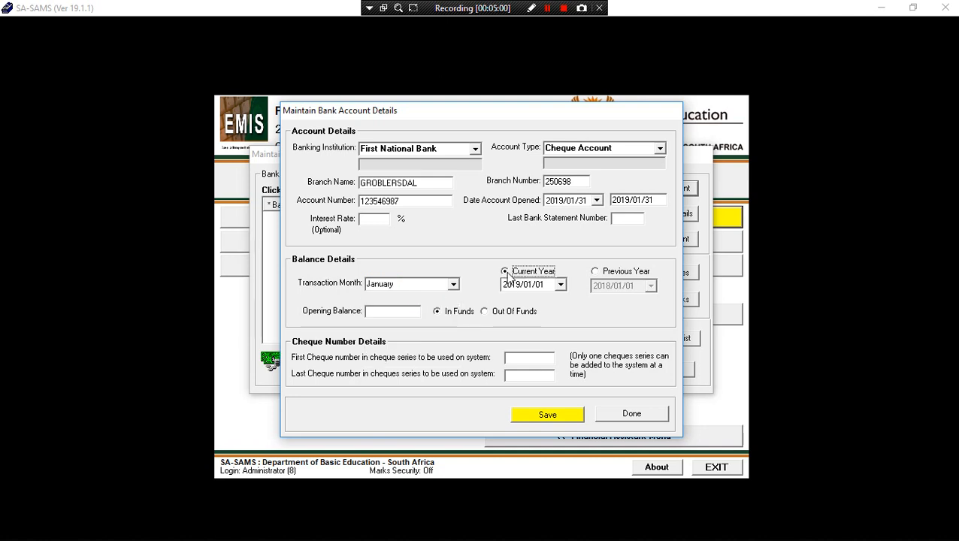
{"action": "left_click", "coordinate": [561, 284]}
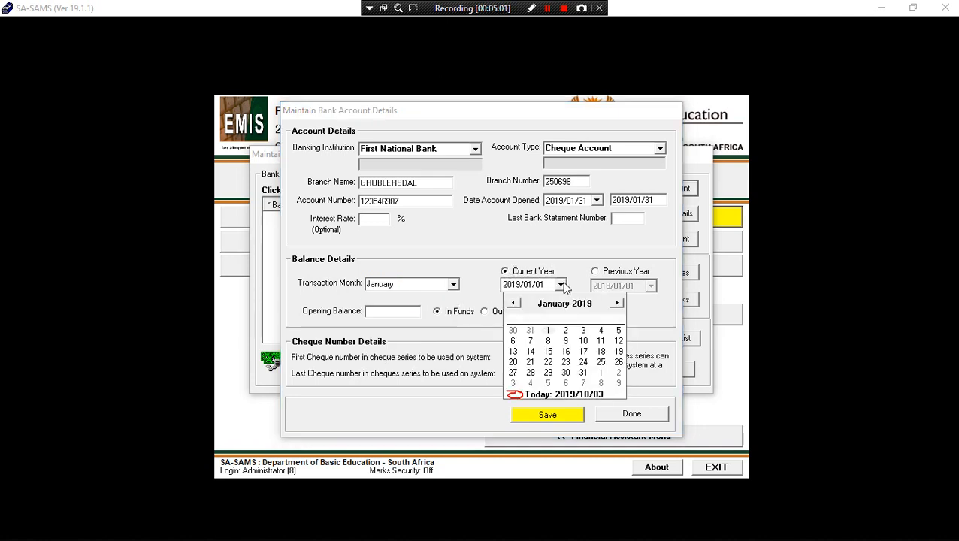
{"action": "left_click", "coordinate": [584, 373]}
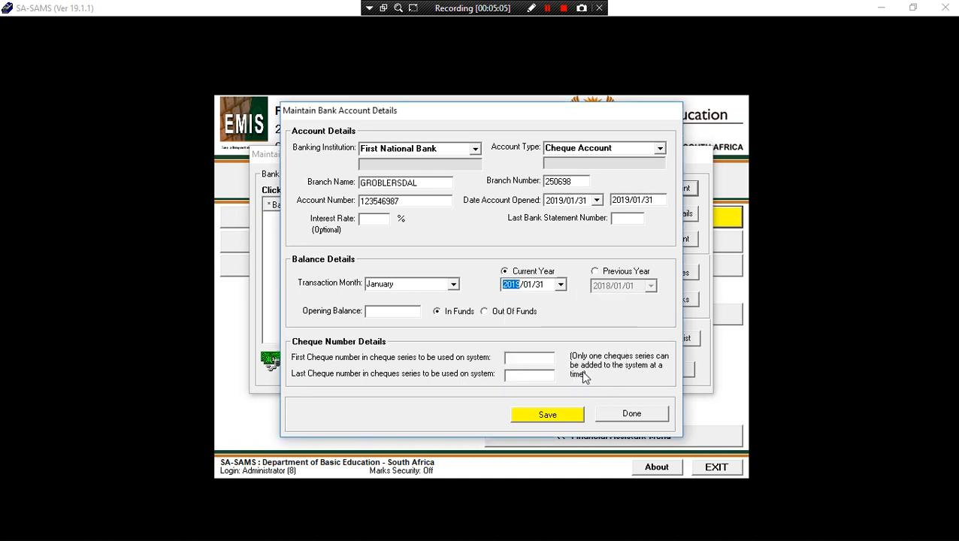
Enter a 0 opening balance and cheque numbers 1 to 1000, then save the account.
{"action": "left_click", "coordinate": [391, 313]}
{"action": "type", "text": "0"}
{"action": "left_click", "coordinate": [543, 359]}
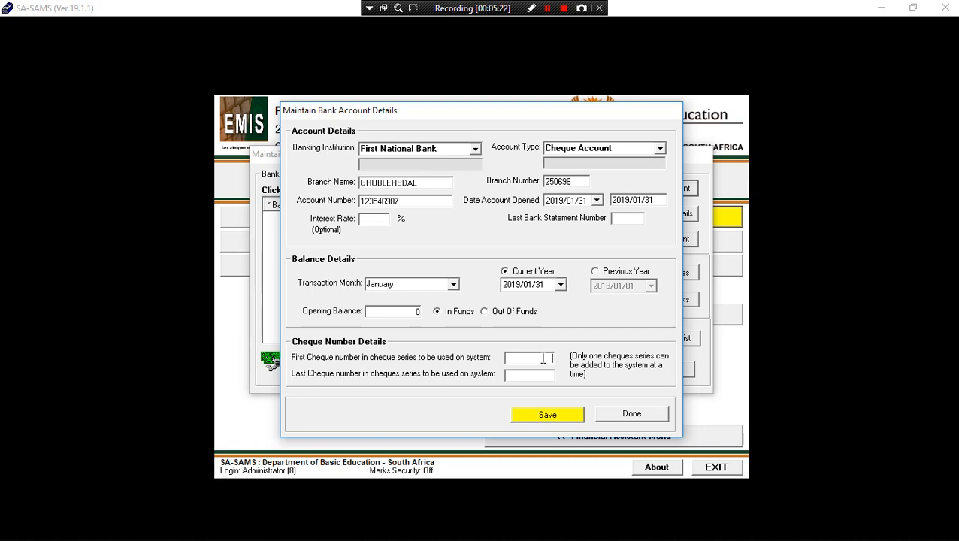
{"action": "type", "text": "1"}
{"action": "left_click", "coordinate": [529, 375]}
{"action": "type", "text": "1000"}
{"action": "type", "text": "1"}
{"action": "left_click", "coordinate": [550, 414]}
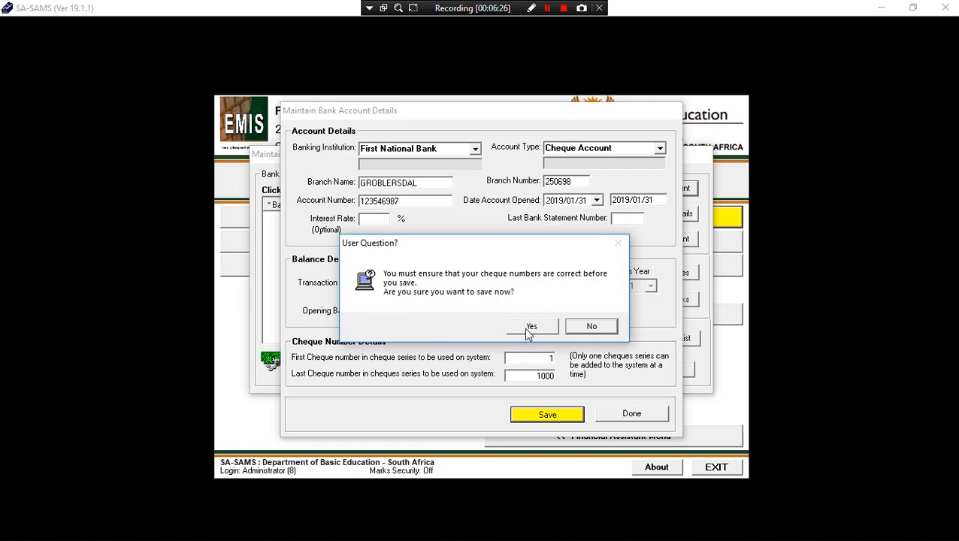
{"action": "left_click", "coordinate": [528, 329]}
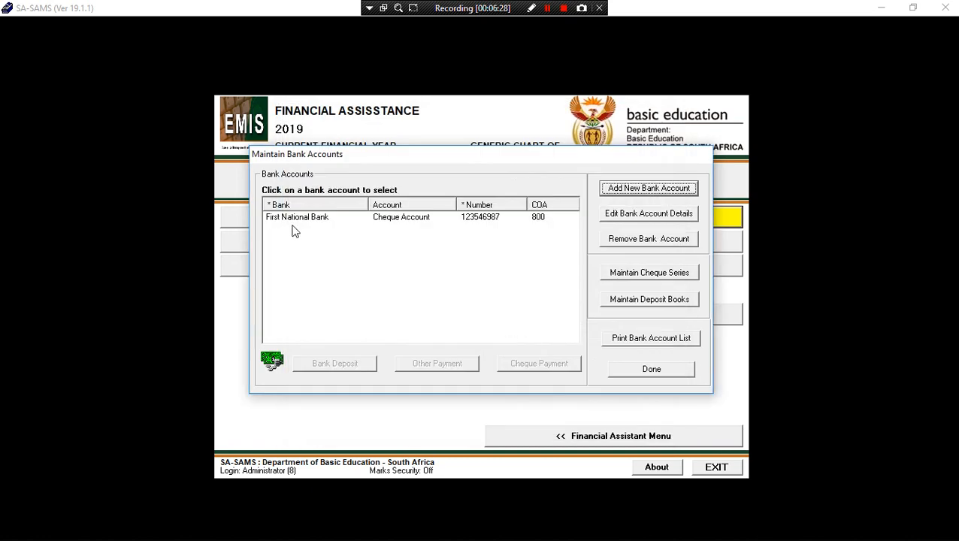
Select the First National Bank cheque account row in Maintain Bank Accounts.
{"action": "left_click", "coordinate": [314, 218]}
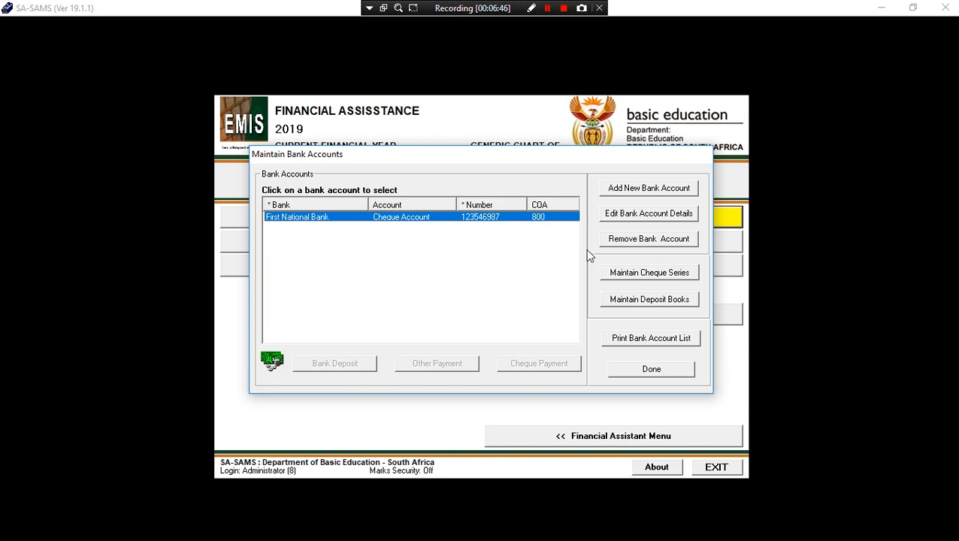
Start a new deposit book for the account titled 'Deposit Book 1'.
{"action": "left_click", "coordinate": [651, 304]}
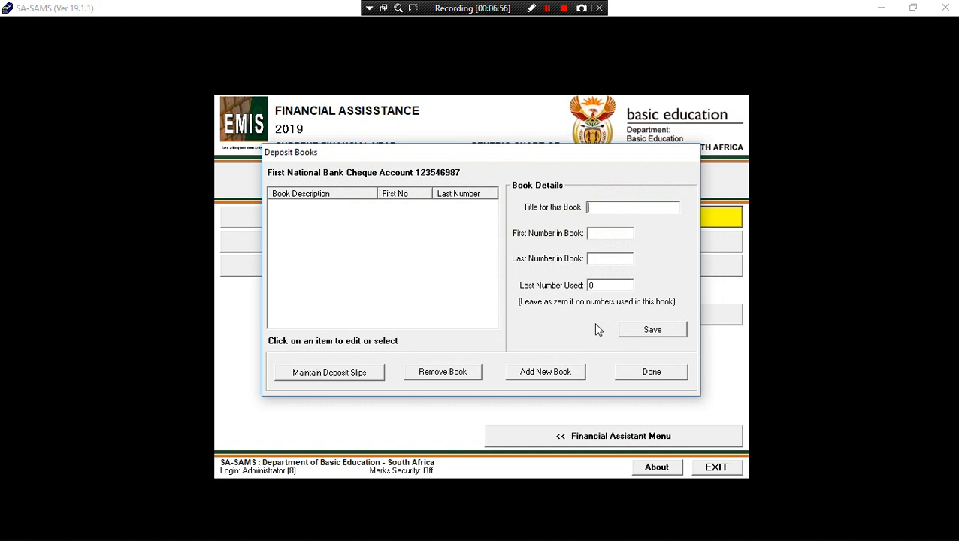
{"action": "type", "text": "a"}
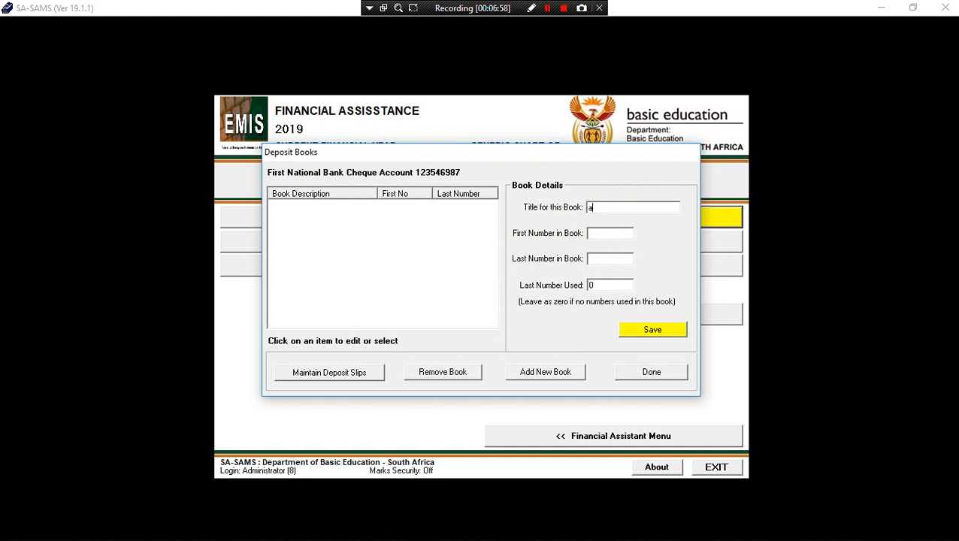
{"action": "key", "text": "BackSpace"}
{"action": "type", "text": "a"}
{"action": "key", "text": "BackSpace"}
{"action": "type", "text": "Deposit Book 1"}
Number Deposit Book 1 from 1 to 1000, save it, and return to bank accounts.
{"action": "left_click", "coordinate": [611, 237]}
{"action": "type", "text": "1"}
{"action": "type", "text": "10"}
{"action": "type", "text": "00"}
{"action": "left_click", "coordinate": [601, 288]}
{"action": "left_click", "coordinate": [637, 334]}
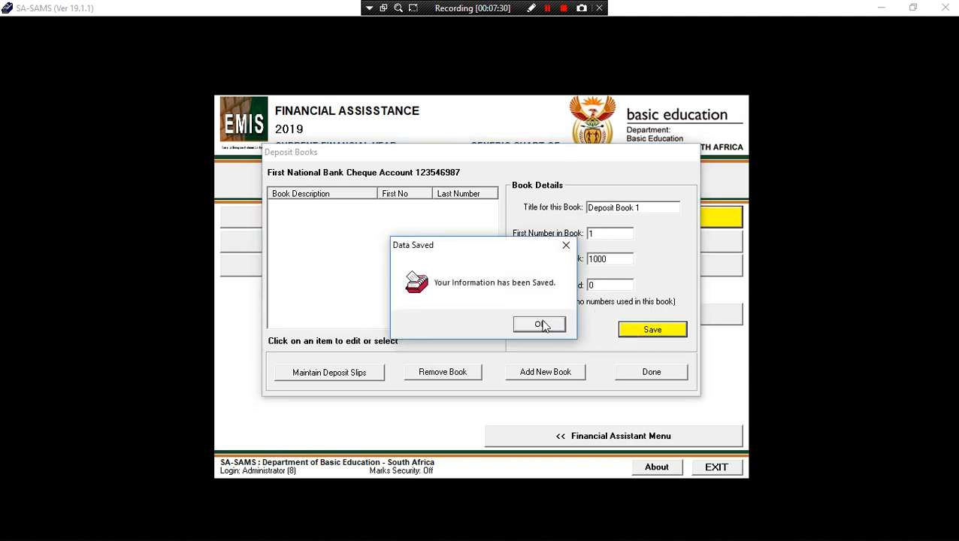
{"action": "left_click", "coordinate": [543, 325]}
{"action": "left_click", "coordinate": [284, 206]}
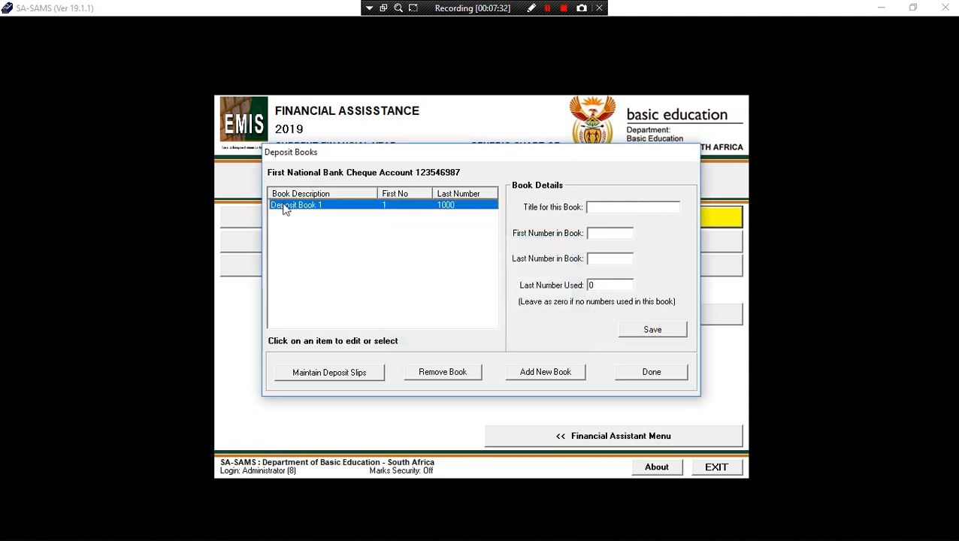
{"action": "left_click", "coordinate": [650, 373]}
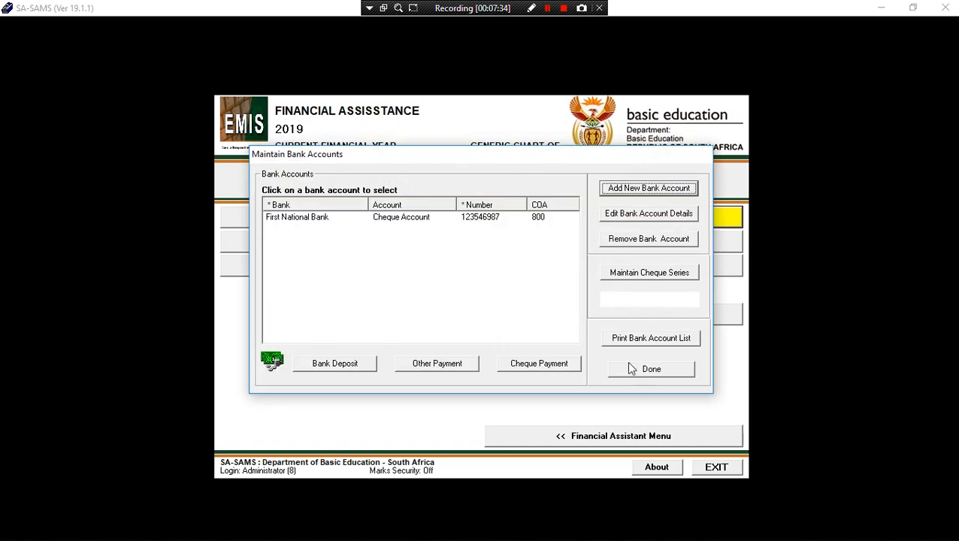
Select the First National Bank account and close the Maintain Bank Accounts window.
{"action": "left_click", "coordinate": [308, 226]}
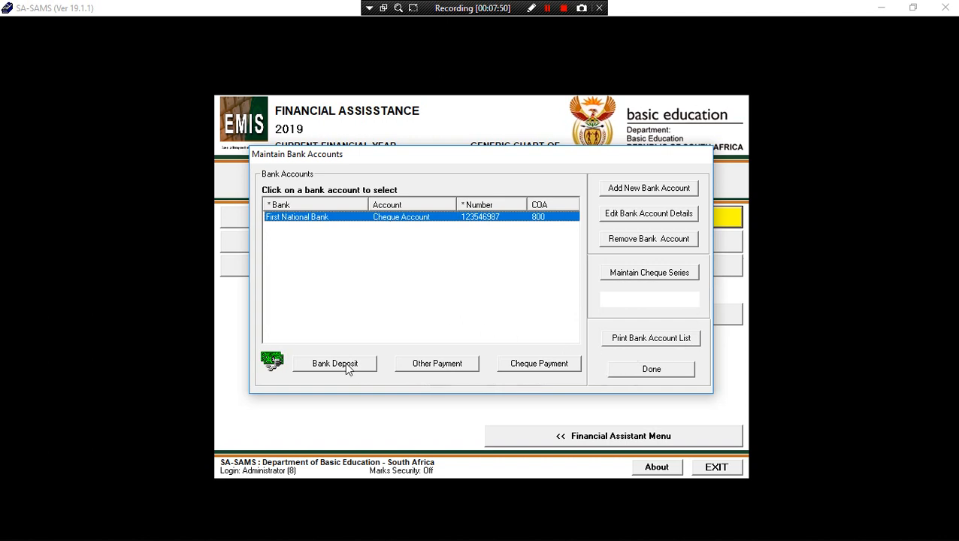
{"action": "left_click", "coordinate": [651, 372]}
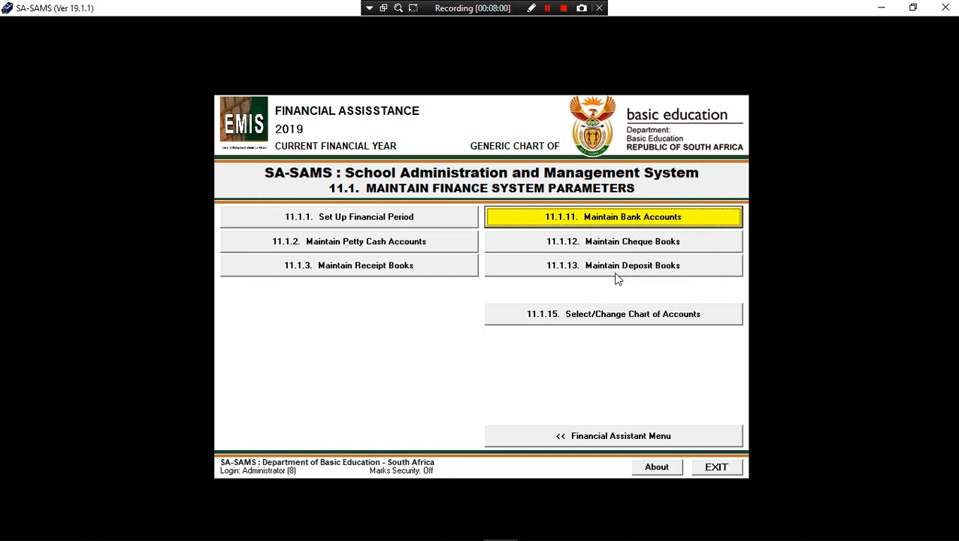
Start a new petty cash account described as 'Petty Cash Account 1'.
{"action": "left_click", "coordinate": [352, 245]}
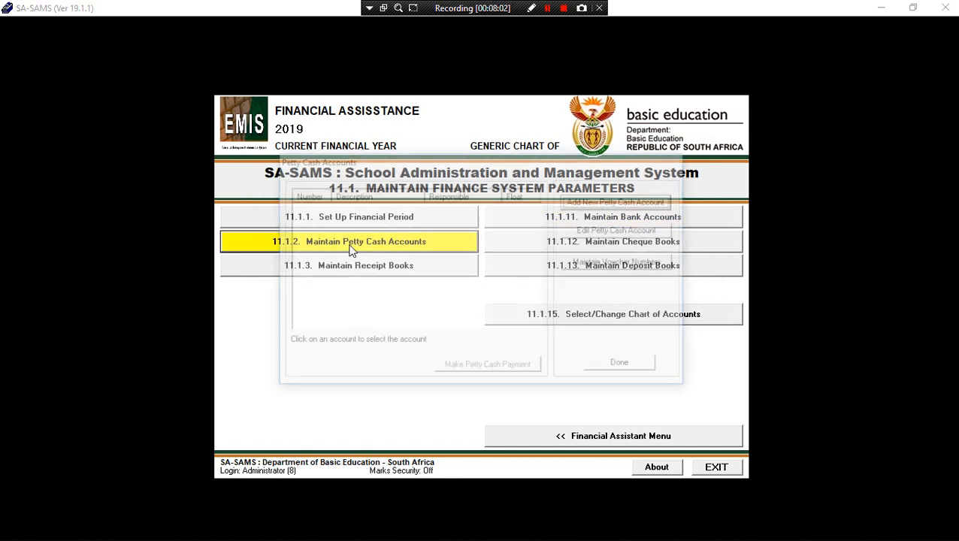
{"action": "left_click", "coordinate": [607, 214]}
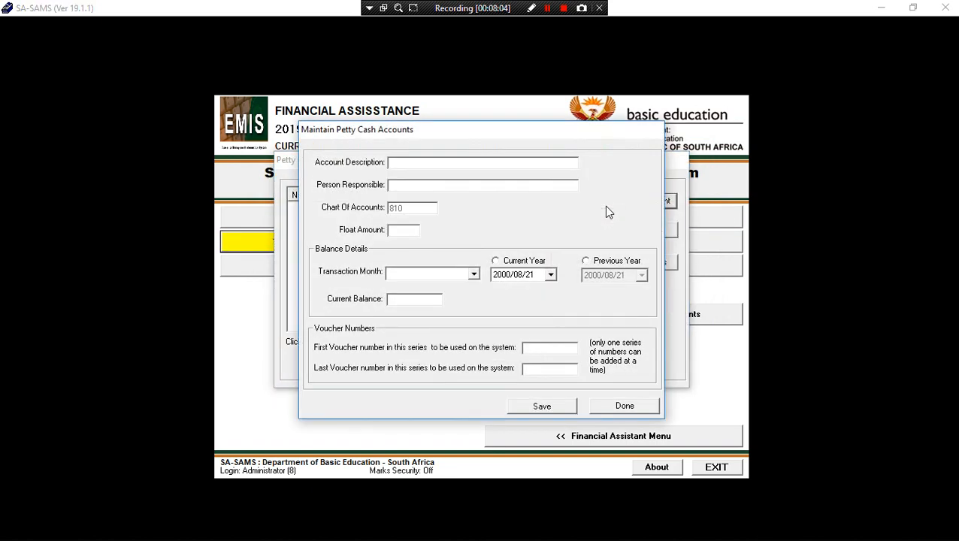
{"action": "type", "text": "Petty "}
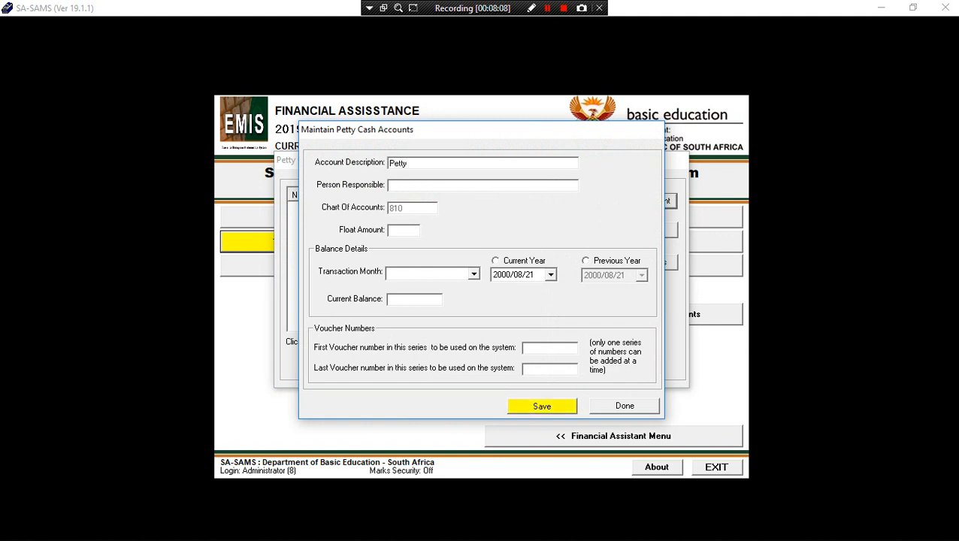
{"action": "type", "text": "Cash Acchou"}
{"action": "key", "text": "BackSpace"}
{"action": "key", "text": "BackSpace"}
{"action": "key", "text": "BackSpace"}
{"action": "type", "text": "ount 1"}
Enter the name of the person responsible and a float amount of 50.
{"action": "left_click", "coordinate": [451, 187]}
{"action": "type", "text": "Maken"}
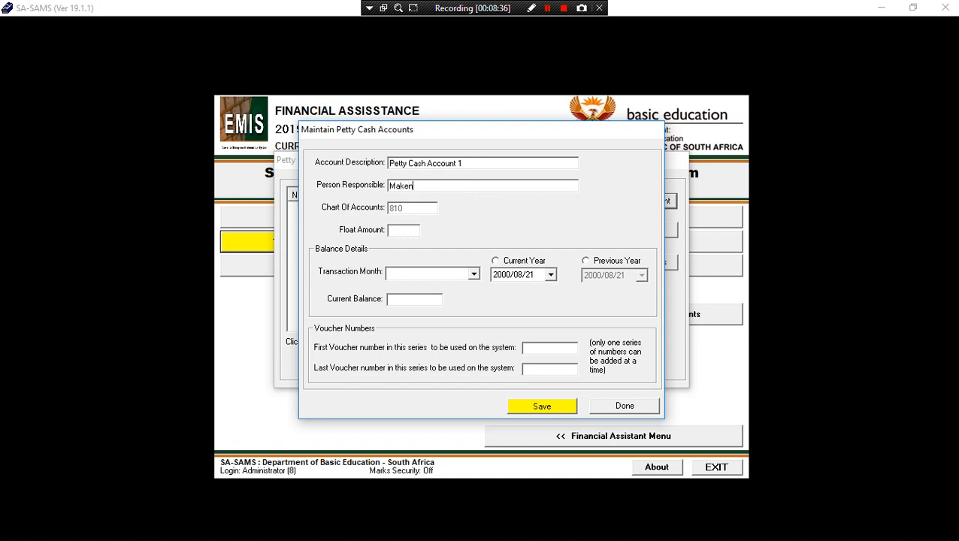
{"action": "type", "text": "a J"}
{"action": "left_click", "coordinate": [395, 230]}
{"action": "type", "text": "50"}
{"action": "left_click", "coordinate": [474, 275]}
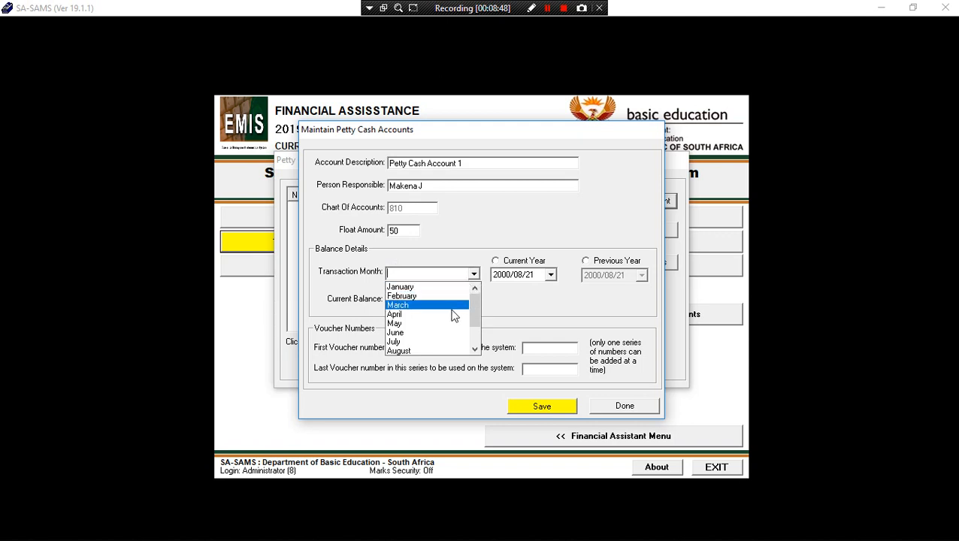
Choose March as the petty cash transaction month, using the current year.
{"action": "left_click", "coordinate": [432, 290]}
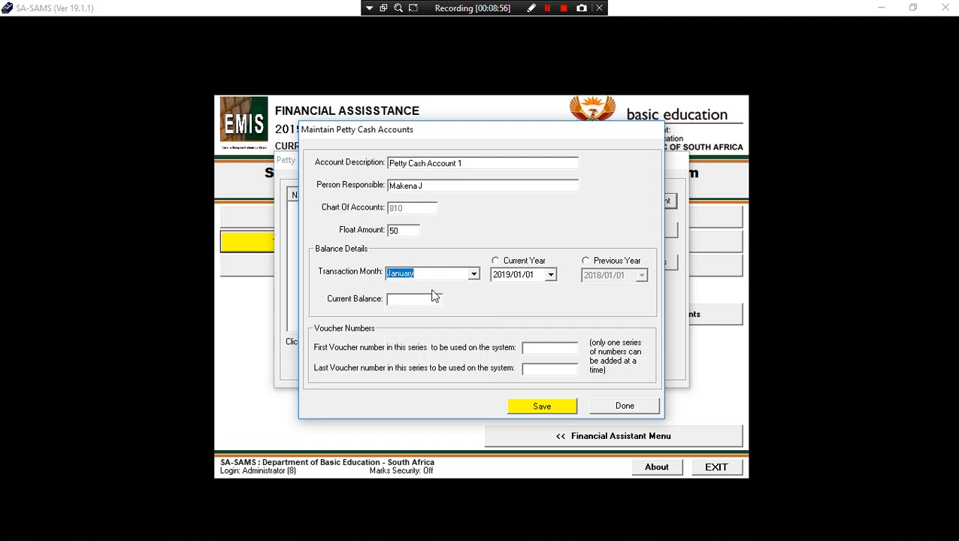
{"action": "left_click", "coordinate": [496, 261]}
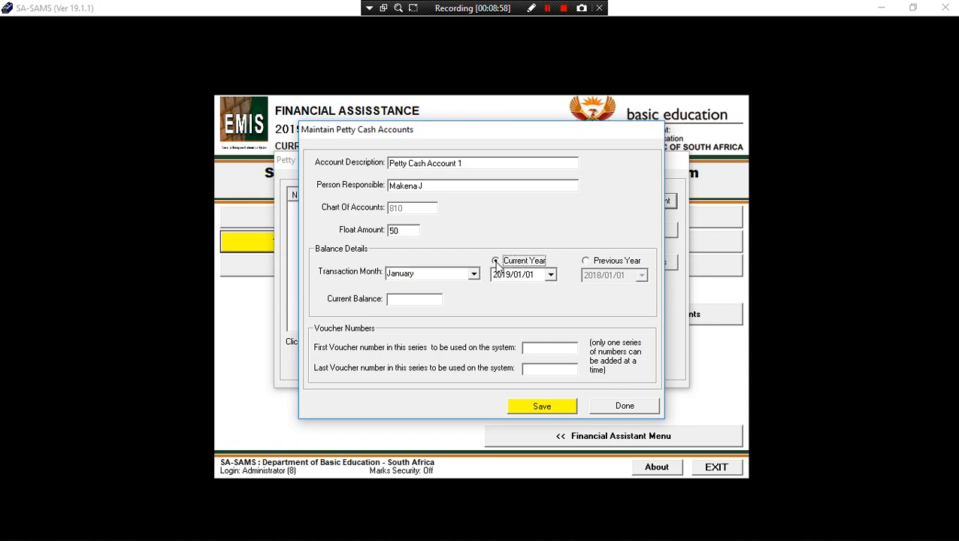
{"action": "left_click", "coordinate": [551, 275]}
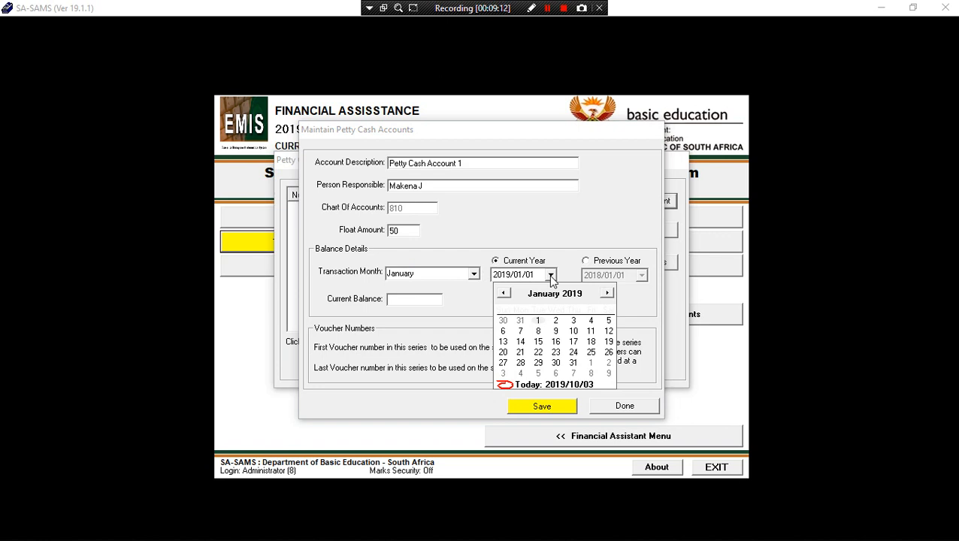
{"action": "left_click", "coordinate": [475, 277]}
{"action": "left_click", "coordinate": [475, 277]}
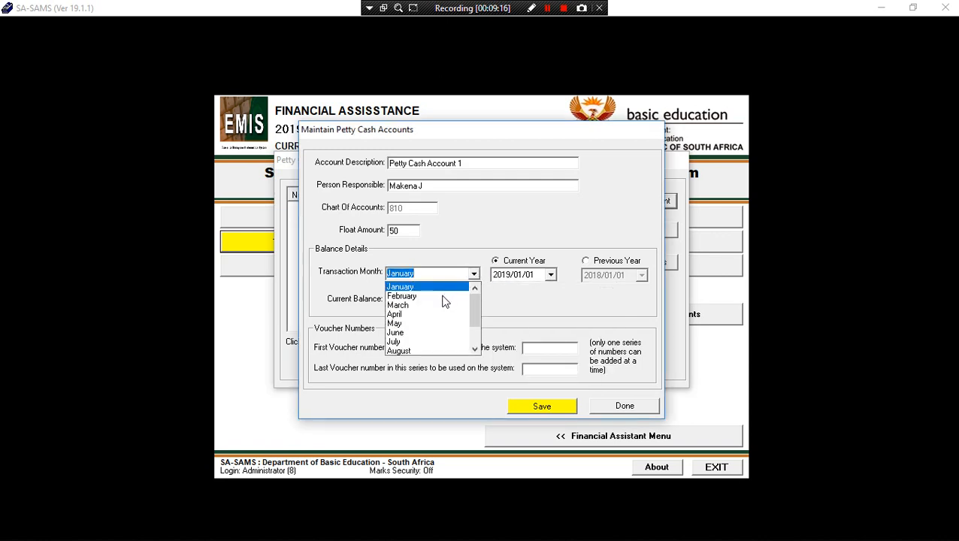
{"action": "left_click", "coordinate": [442, 306]}
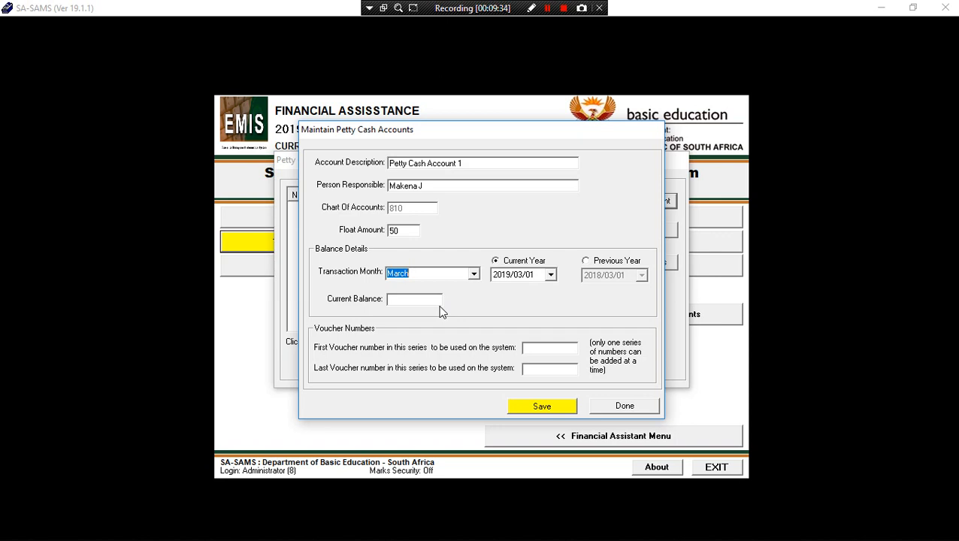
Set the balance date to 29 March 2019 and the current balance to 500.
{"action": "left_click", "coordinate": [551, 275]}
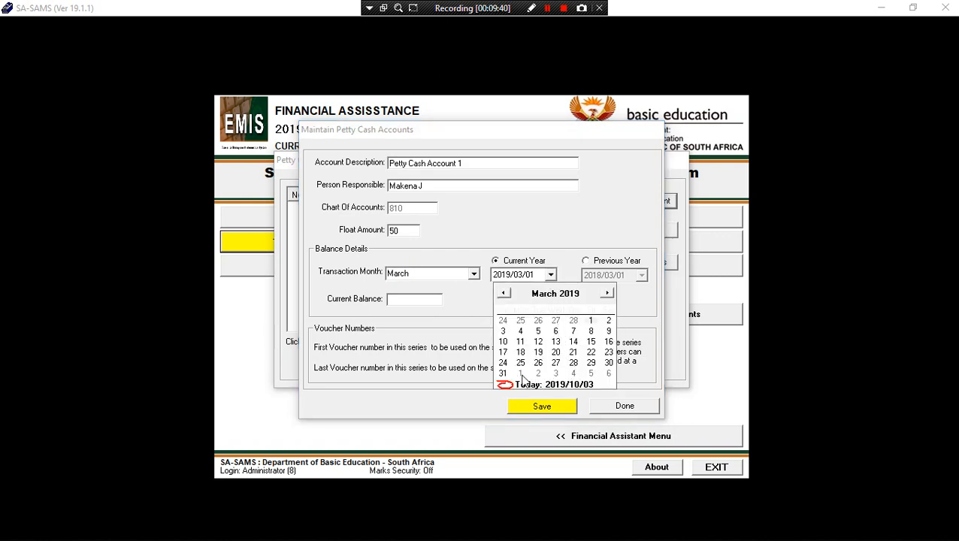
{"action": "left_click", "coordinate": [591, 362]}
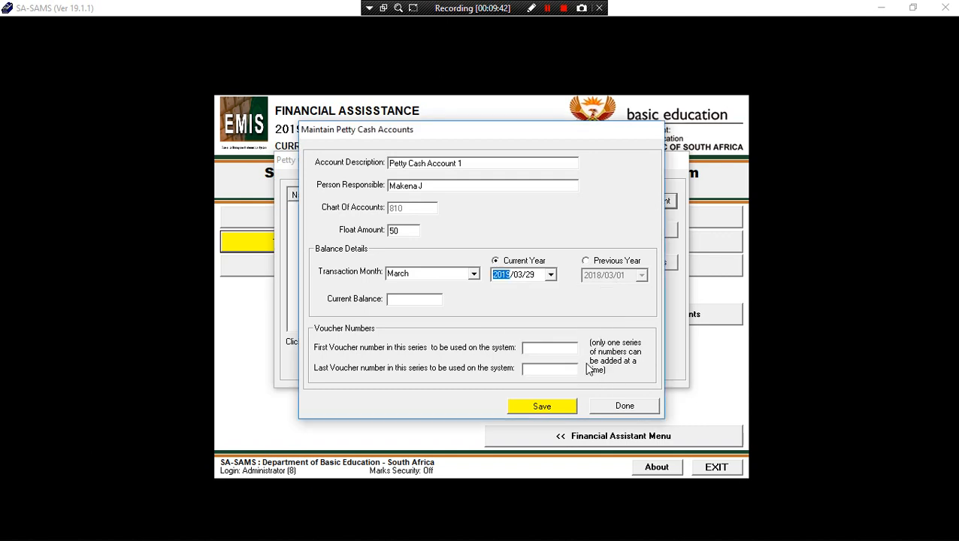
{"action": "left_click", "coordinate": [390, 301]}
{"action": "type", "text": "5000"}
{"action": "key", "text": "BackSpace"}
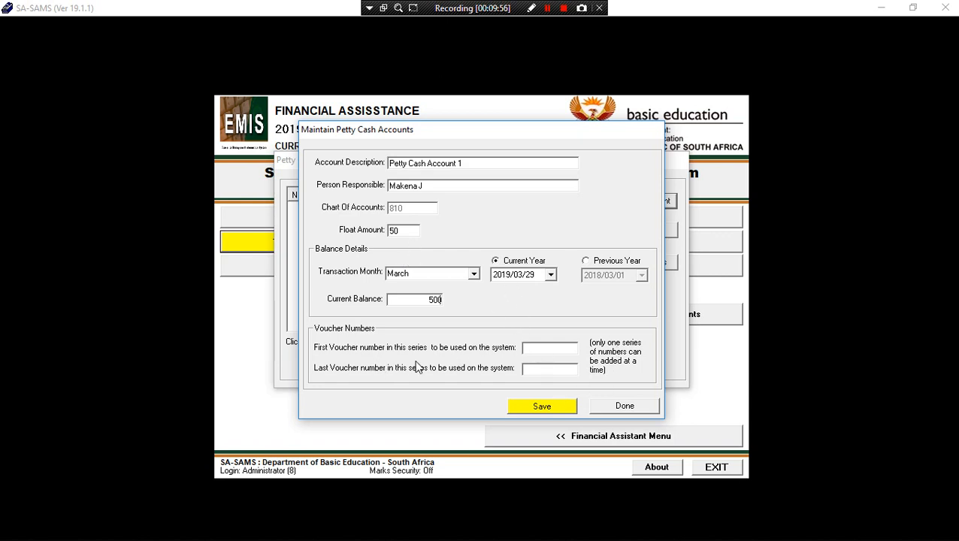
Give Petty Cash Account 1 (COA 810, float 50) vouchers 1 to 1000, save it, and close the list.
{"action": "left_click", "coordinate": [531, 350]}
{"action": "type", "text": "1"}
{"action": "left_click", "coordinate": [533, 370]}
{"action": "type", "text": "1000"}
{"action": "left_click", "coordinate": [541, 406]}
{"action": "left_click", "coordinate": [526, 328]}
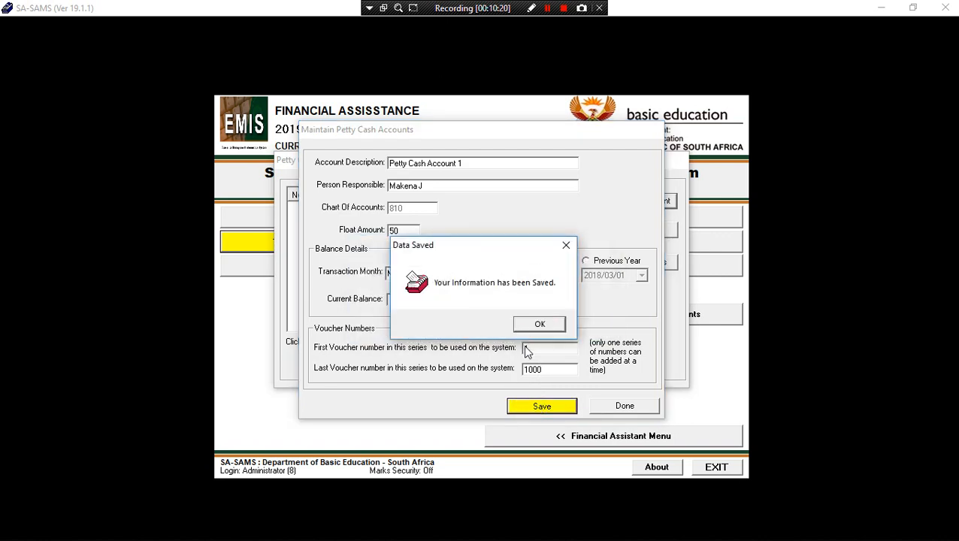
{"action": "left_click", "coordinate": [538, 325]}
{"action": "left_click", "coordinate": [415, 209]}
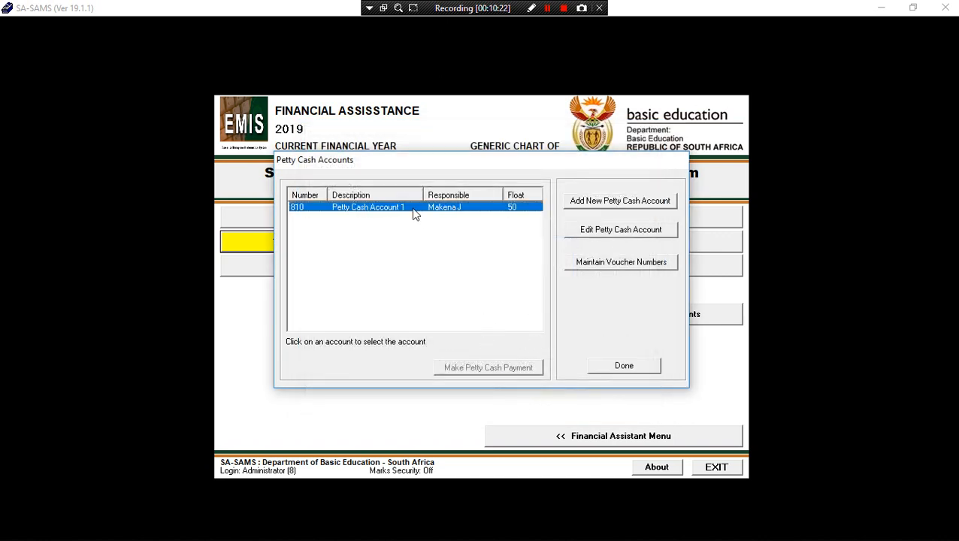
{"action": "left_click", "coordinate": [624, 367]}
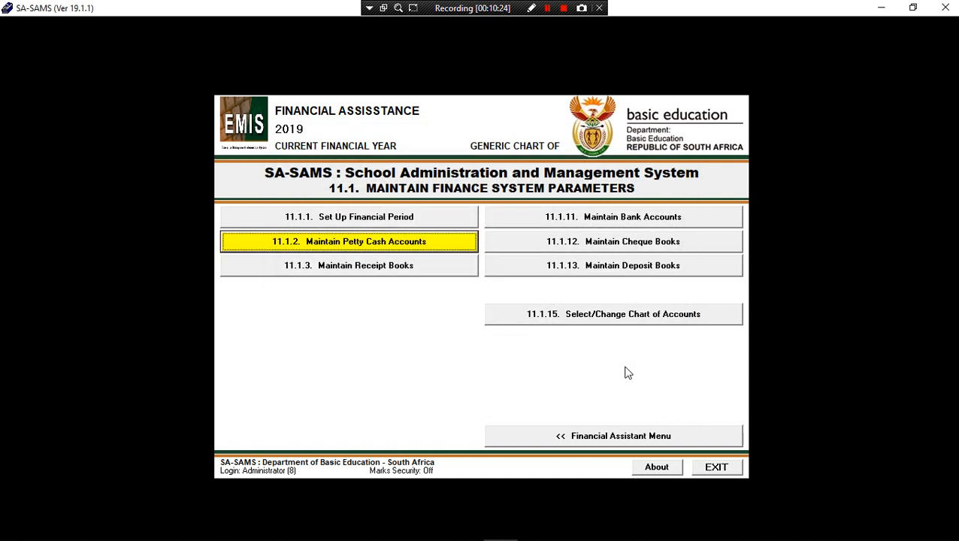
In 11.1.3 Maintain Receipt Books, save 'Receipt Book 1' numbered 1 to 1000 and close the list.
{"action": "left_click", "coordinate": [376, 272]}
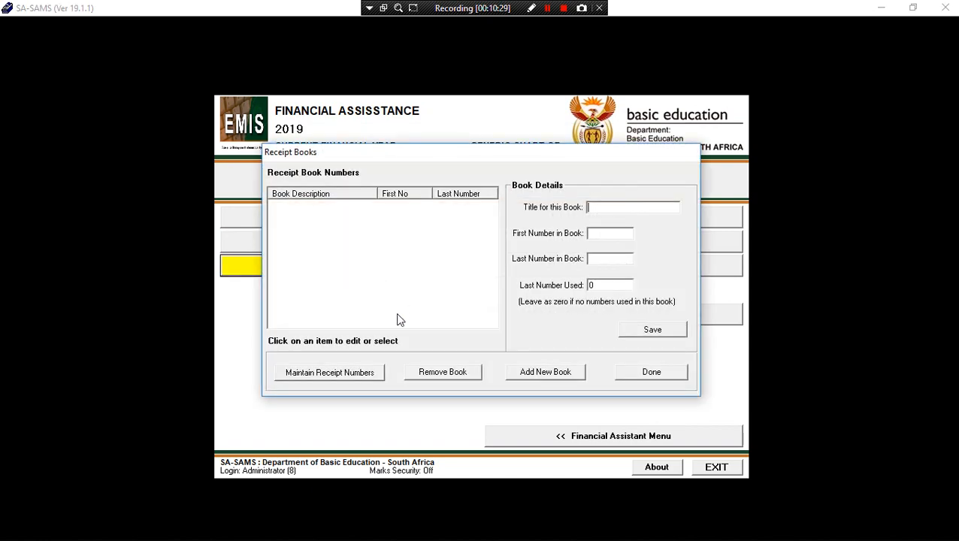
{"action": "left_click", "coordinate": [602, 207]}
{"action": "type", "text": "Re"}
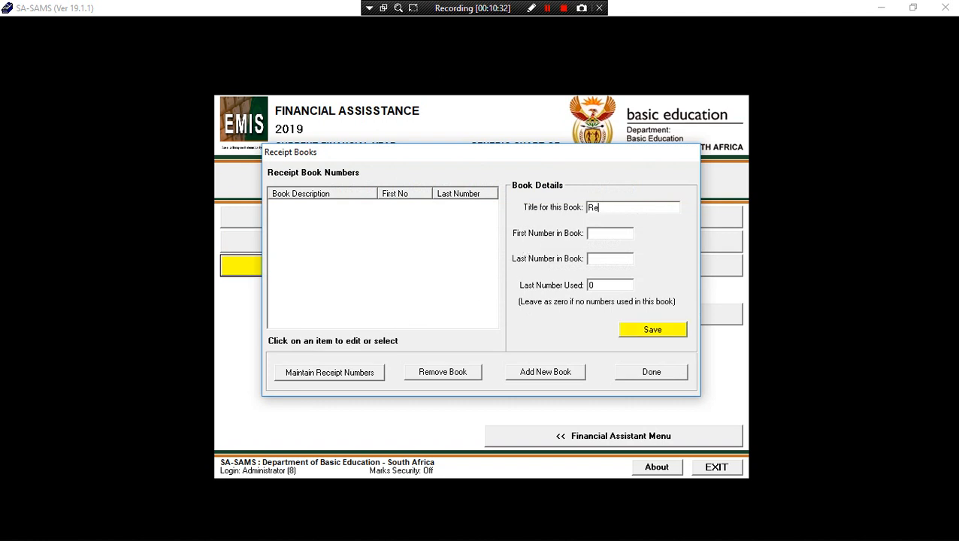
{"action": "type", "text": "ceipt Book 1"}
{"action": "left_click", "coordinate": [621, 235]}
{"action": "type", "text": "1"}
{"action": "left_click", "coordinate": [601, 259]}
{"action": "type", "text": "1000"}
{"action": "left_click", "coordinate": [648, 331]}
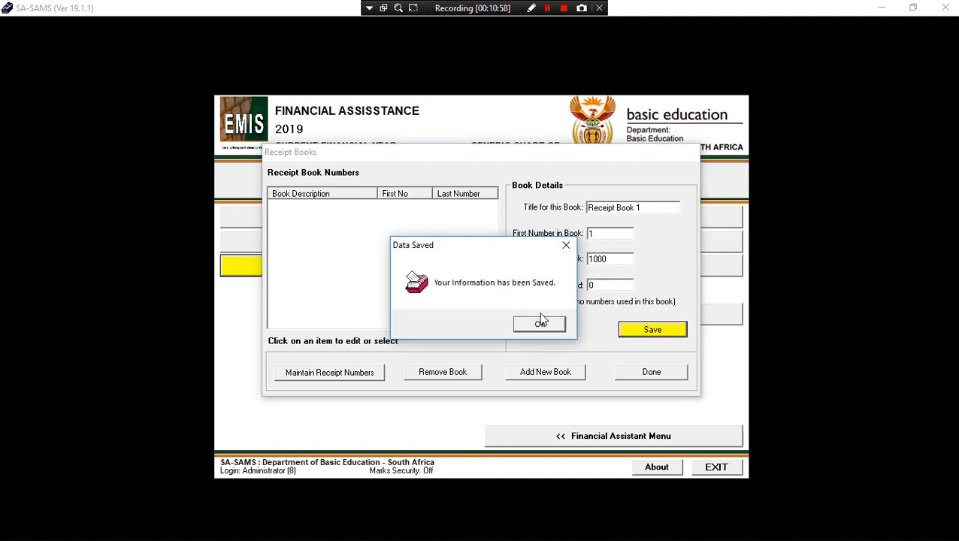
{"action": "left_click", "coordinate": [540, 324]}
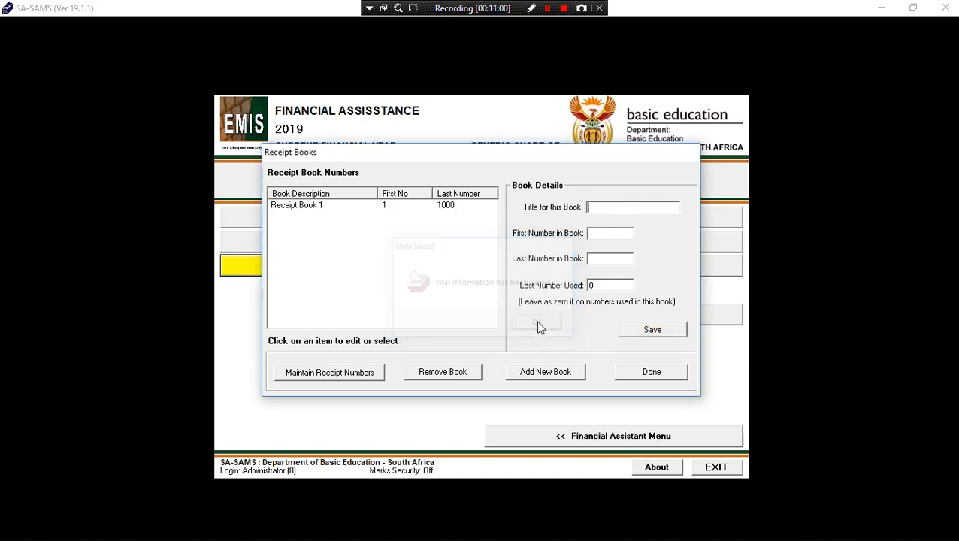
{"action": "left_click", "coordinate": [331, 209]}
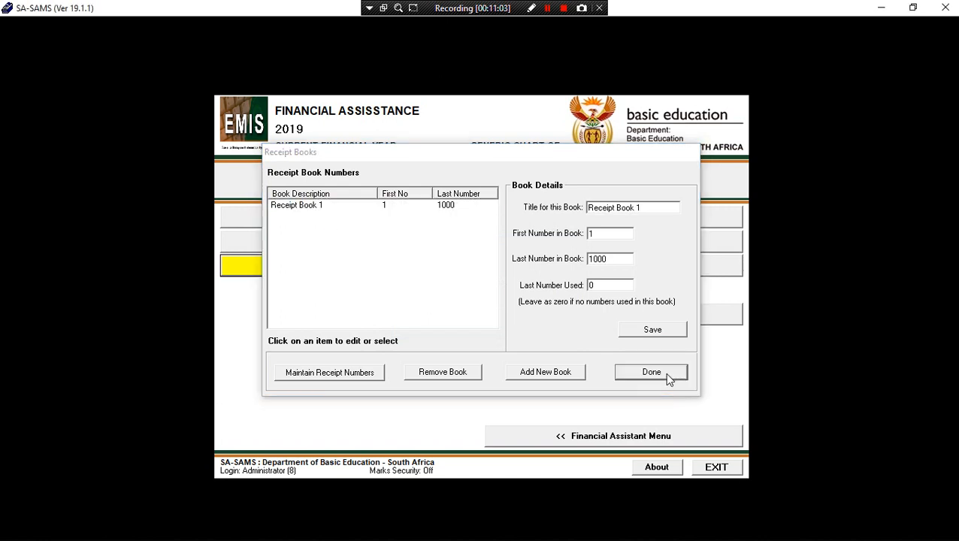
{"action": "left_click", "coordinate": [665, 373]}
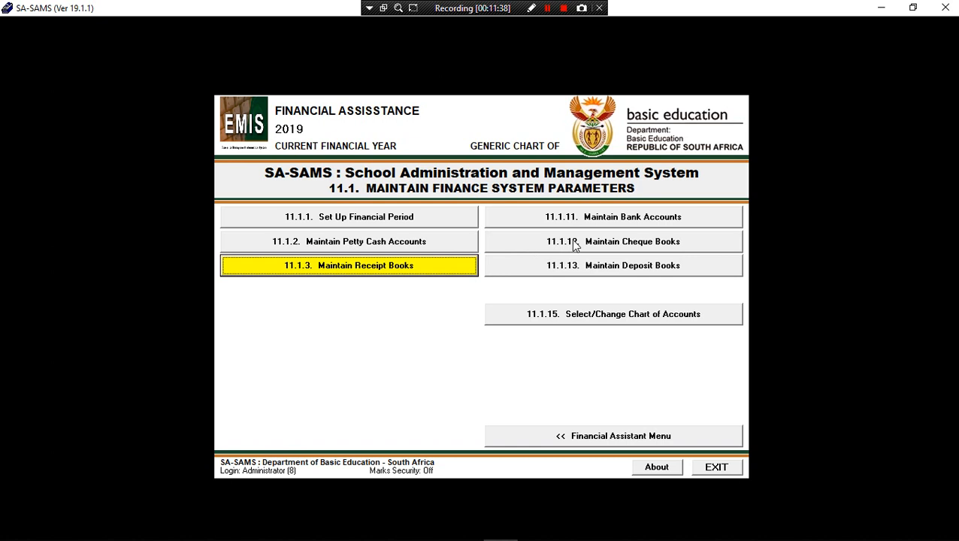
Open the Chart of Accounts, check First National Bank and Petty Cash Account 1, then return to the INCOME section.
{"action": "left_click", "coordinate": [567, 441]}
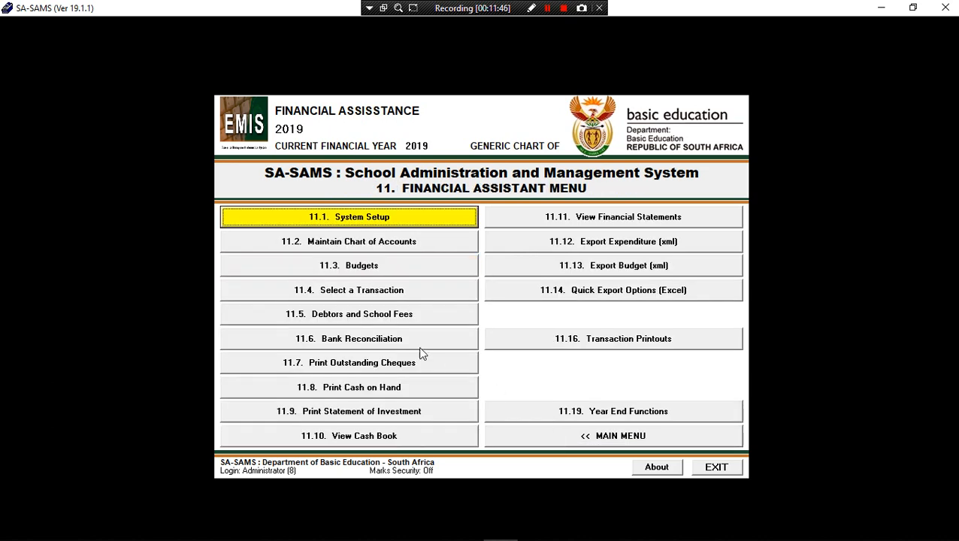
{"action": "left_click", "coordinate": [356, 243]}
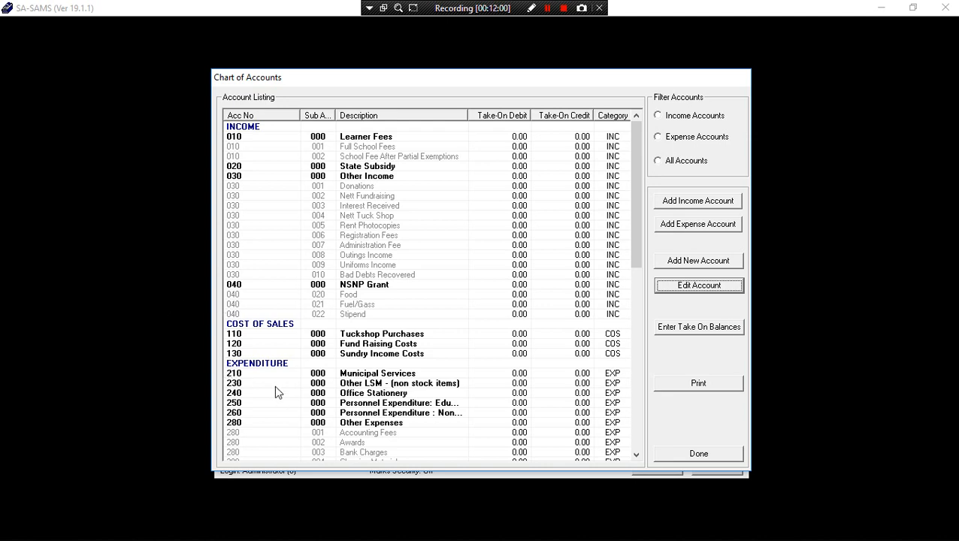
{"action": "scroll", "coordinate": [271, 397], "scroll_direction": "down", "scroll_amount": 2}
{"action": "scroll", "coordinate": [271, 397], "scroll_direction": "up", "scroll_amount": 2}
{"action": "scroll", "coordinate": [253, 338], "scroll_direction": "down", "scroll_amount": 2}
{"action": "scroll", "coordinate": [253, 338], "scroll_direction": "down", "scroll_amount": 1}
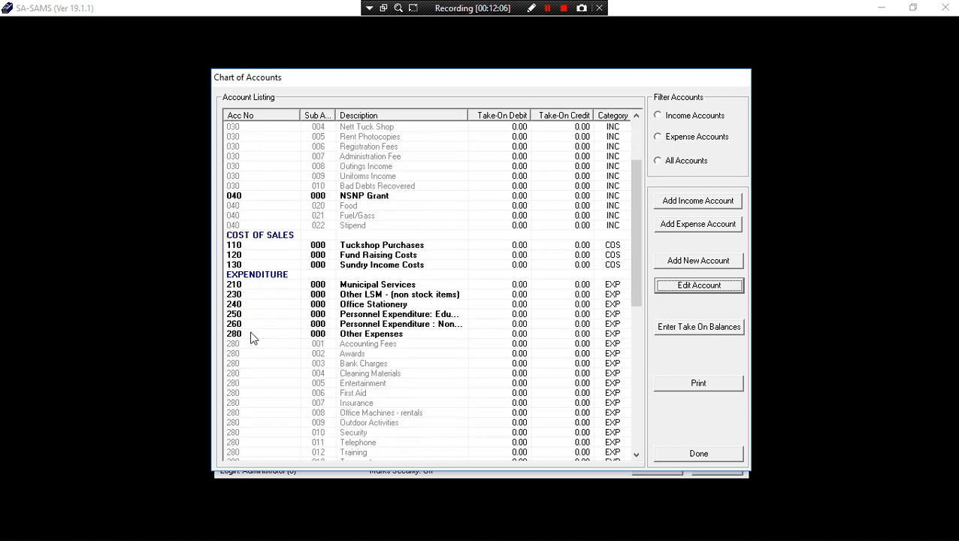
{"action": "scroll", "coordinate": [253, 338], "scroll_direction": "down", "scroll_amount": 5}
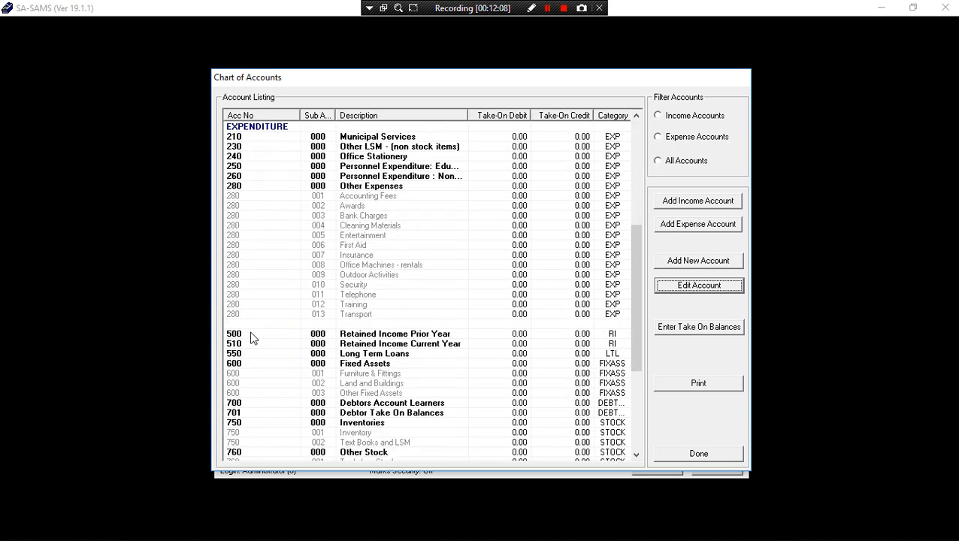
{"action": "scroll", "coordinate": [253, 338], "scroll_direction": "down", "scroll_amount": 6}
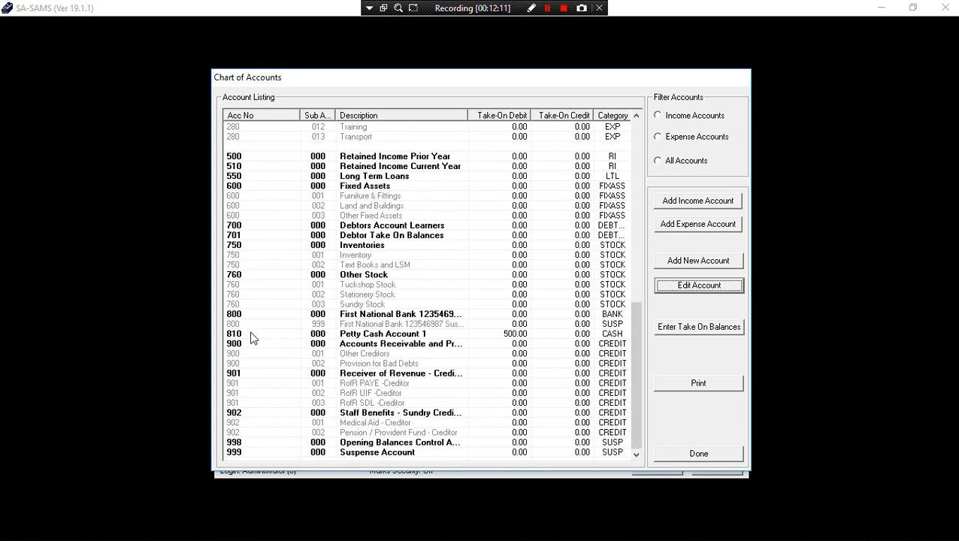
{"action": "left_click", "coordinate": [242, 315]}
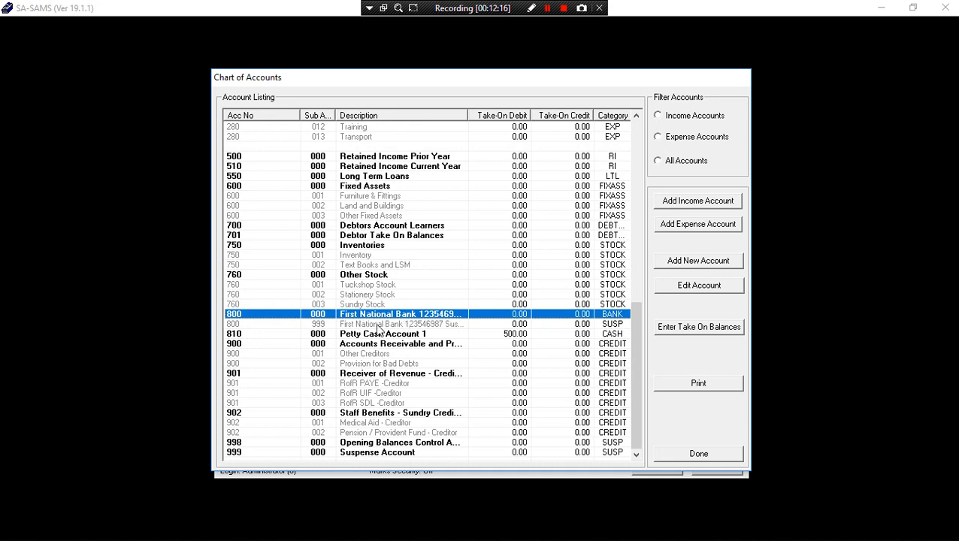
{"action": "left_click", "coordinate": [235, 335]}
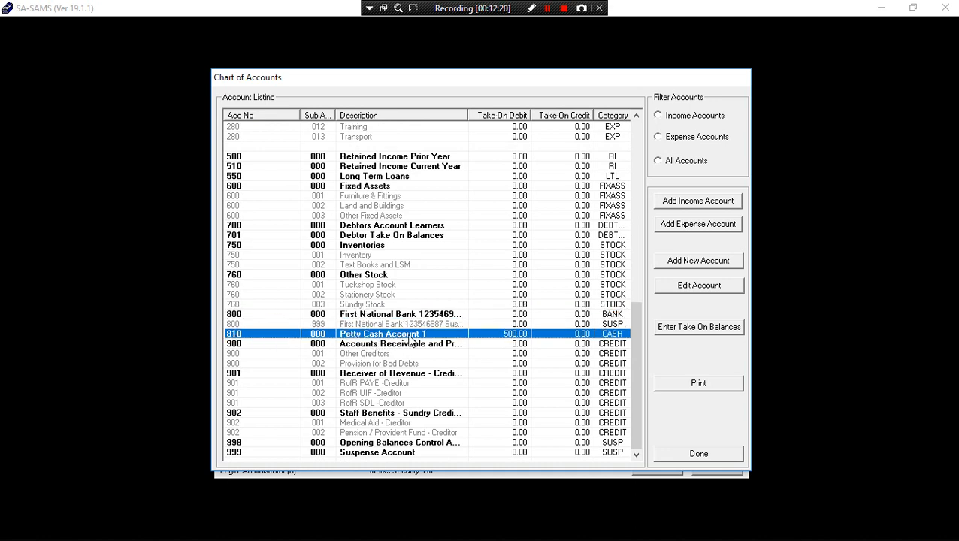
{"action": "scroll", "coordinate": [411, 339], "scroll_direction": "up", "scroll_amount": 14}
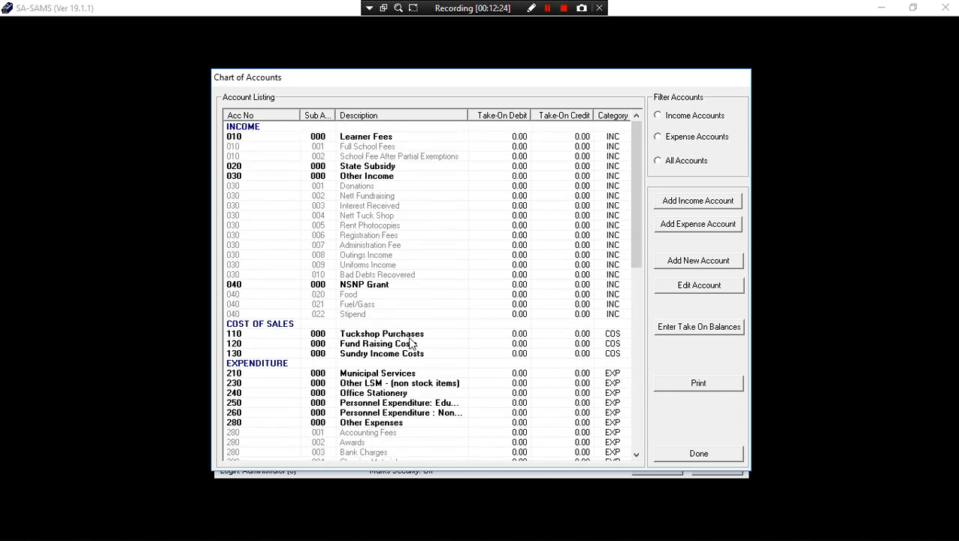
Apply the Income Accounts filter and select State Subsidy as the parent account.
{"action": "left_click", "coordinate": [369, 169]}
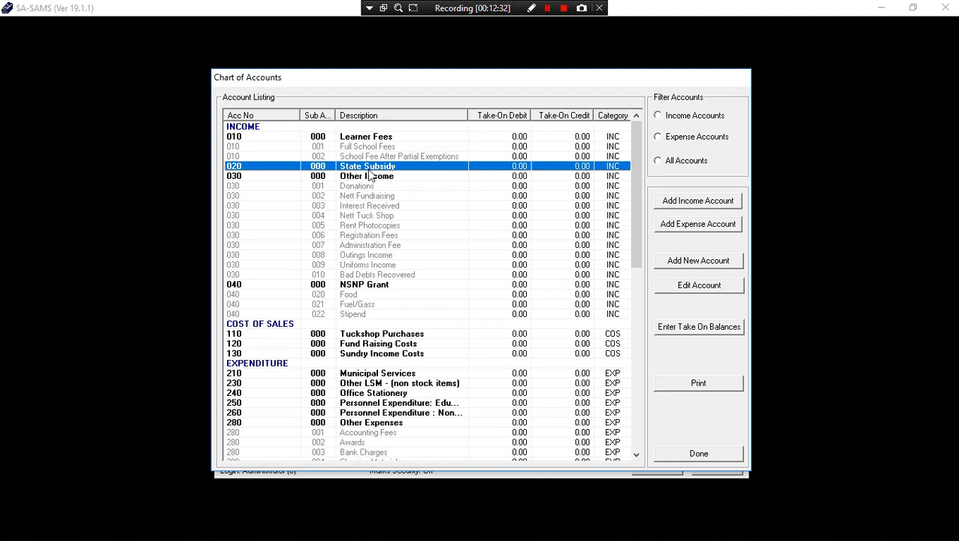
{"action": "left_click", "coordinate": [683, 121]}
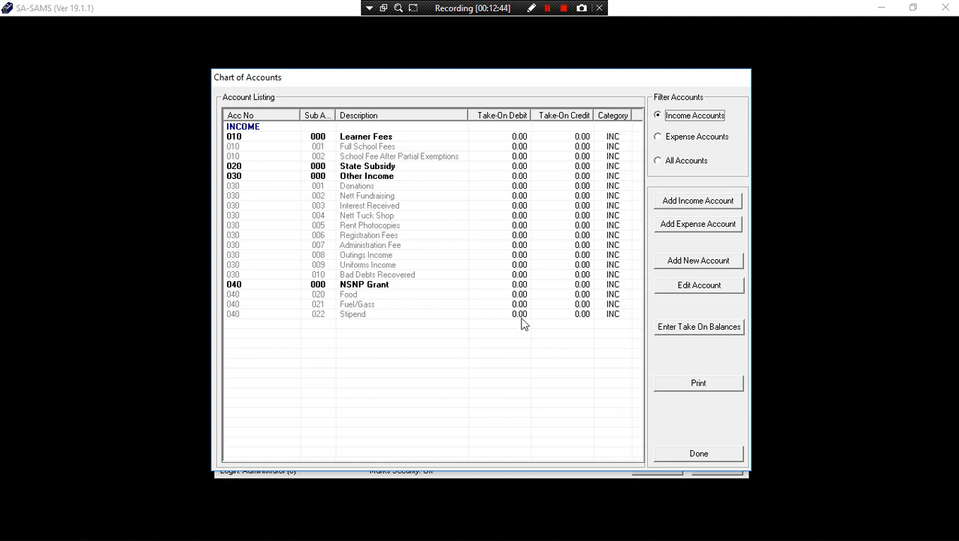
{"action": "left_click", "coordinate": [319, 168]}
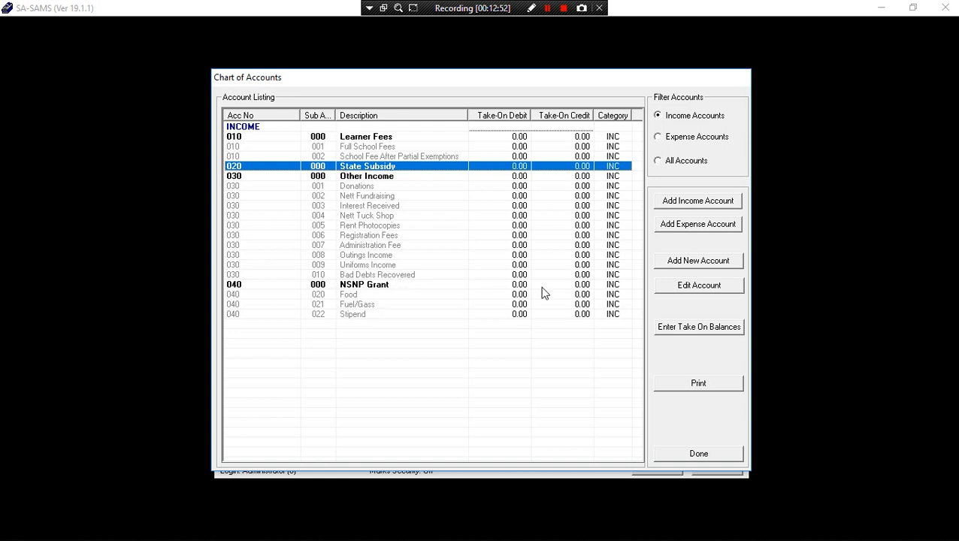
Add income account 'Norm And Standards', sub-account 001, under programme 020 State Subsidy and save it.
{"action": "left_click", "coordinate": [698, 201]}
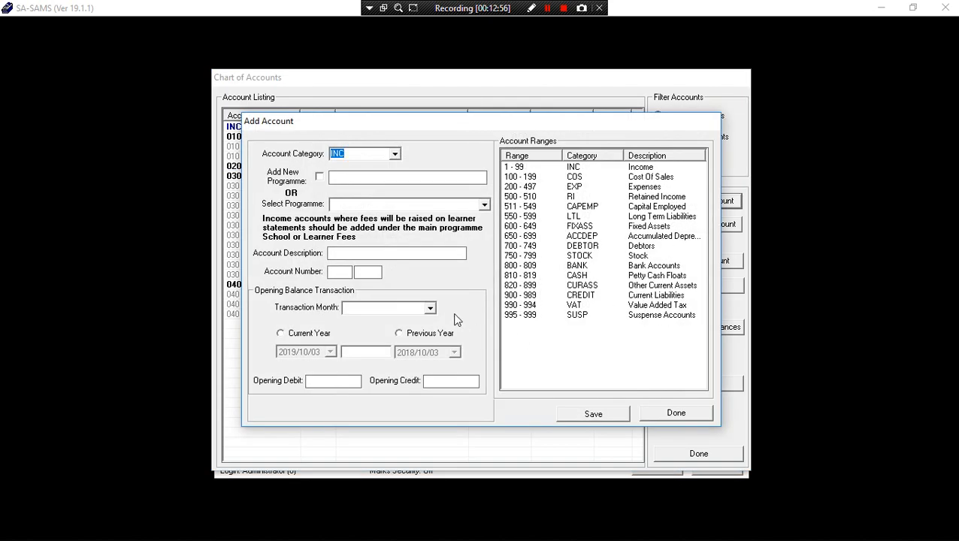
{"action": "left_click", "coordinate": [484, 205]}
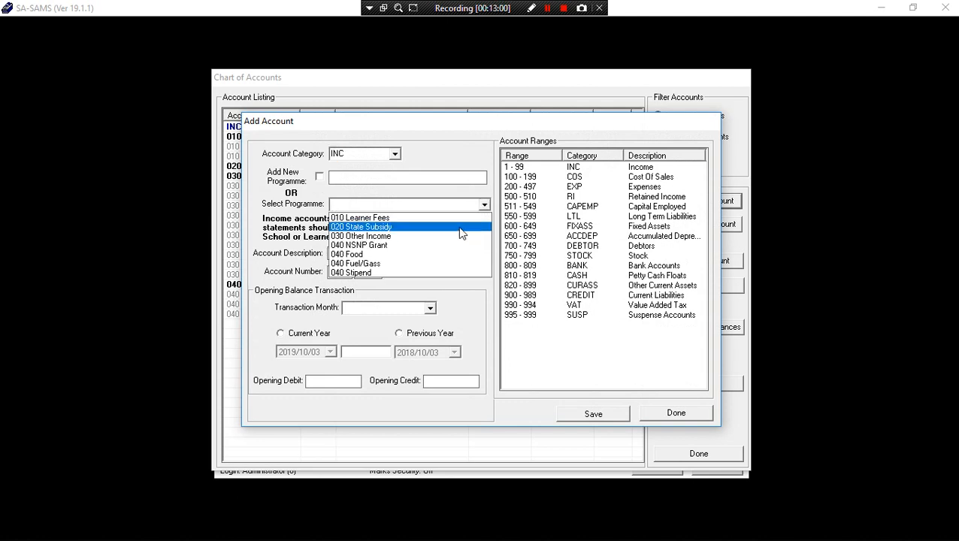
{"action": "left_click", "coordinate": [458, 227]}
{"action": "left_click", "coordinate": [356, 254]}
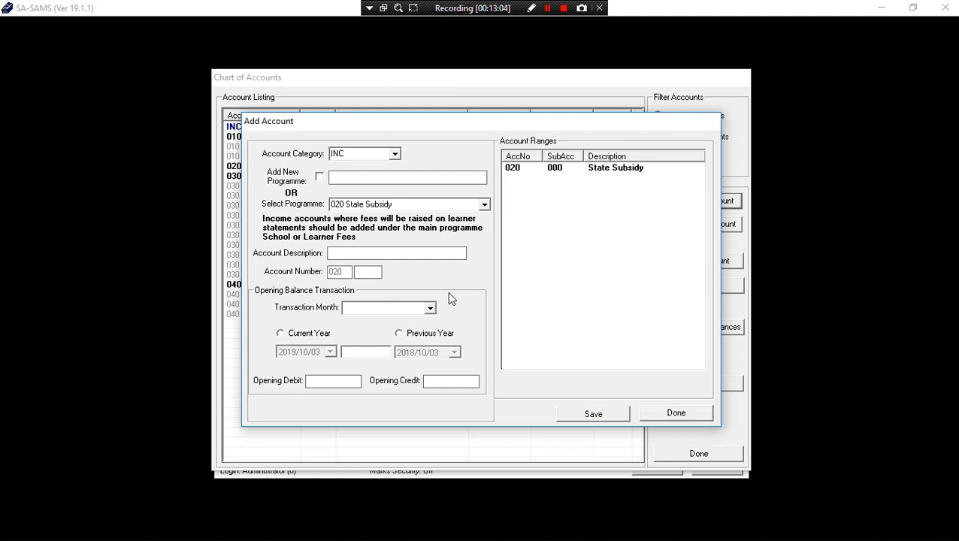
{"action": "type", "text": "Norm"}
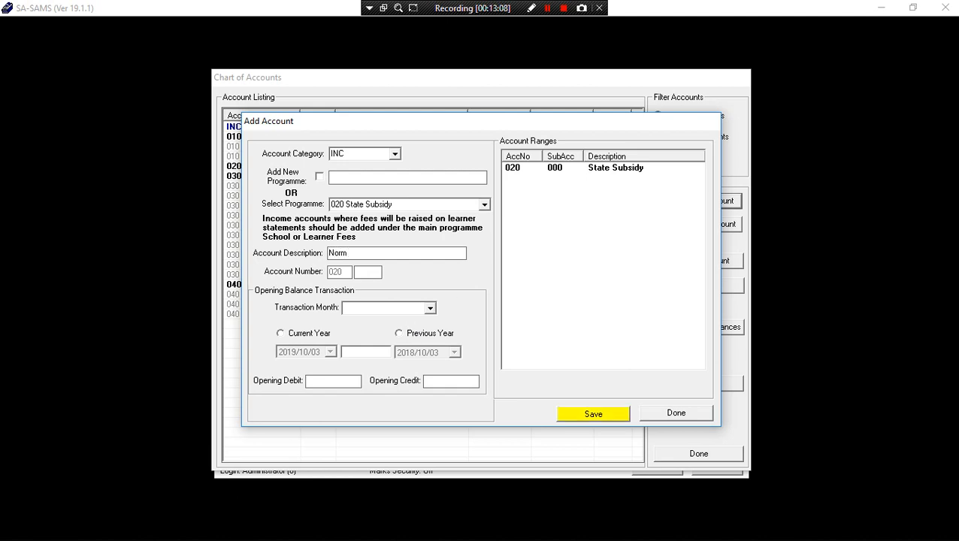
{"action": "type", "text": " And"}
{"action": "type", "text": " Stand"}
{"action": "type", "text": "ards"}
{"action": "type", "text": "001"}
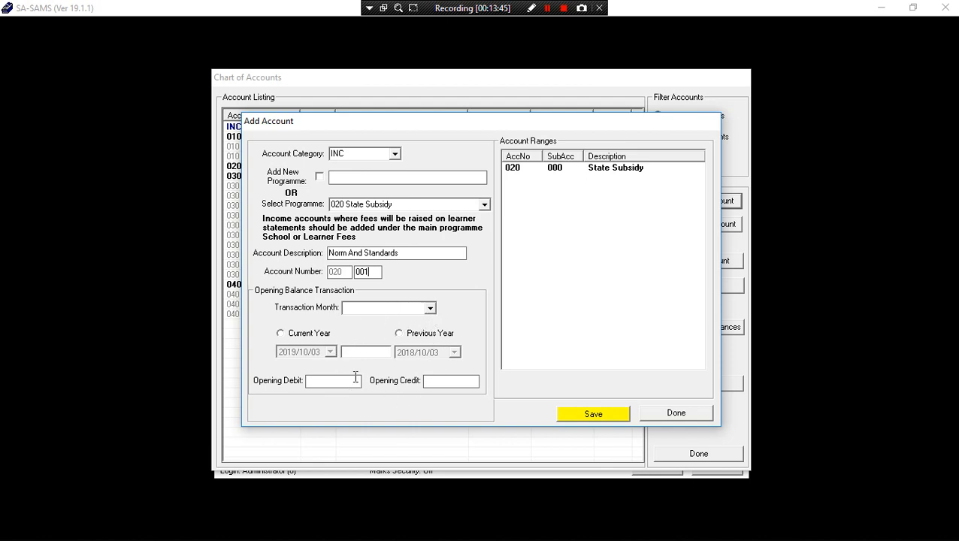
{"action": "left_click", "coordinate": [593, 415]}
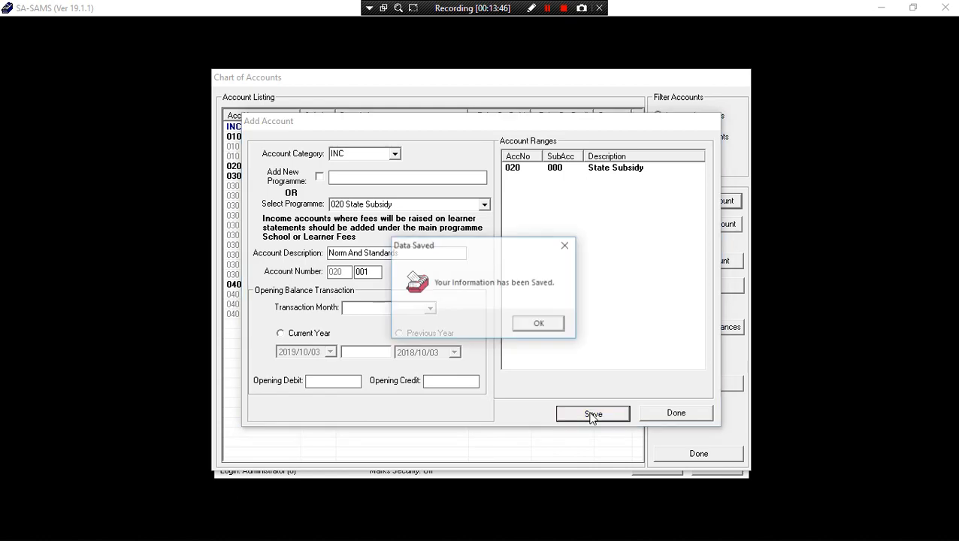
{"action": "left_click", "coordinate": [538, 327]}
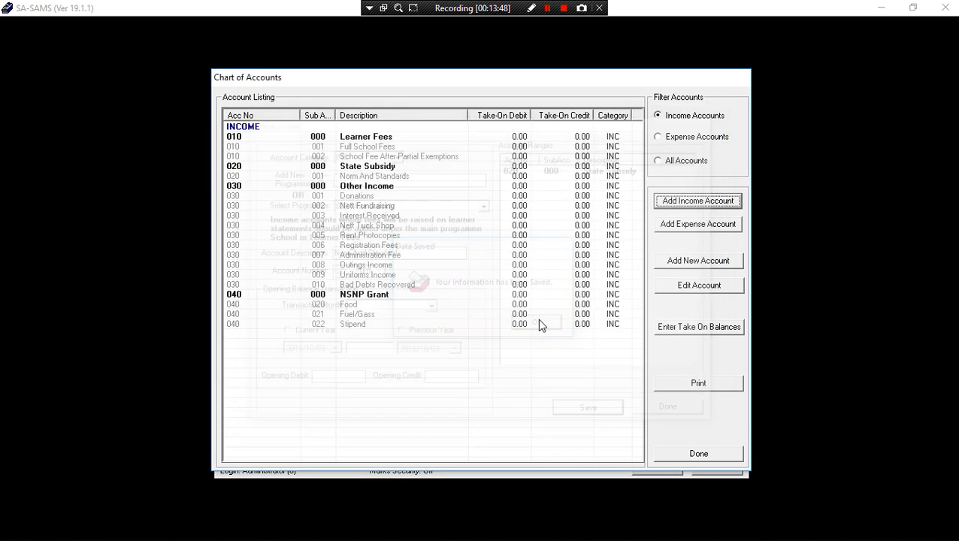
Select Norm And Standards, switch the filter to All Accounts, and close the Chart of Accounts.
{"action": "left_click", "coordinate": [363, 179]}
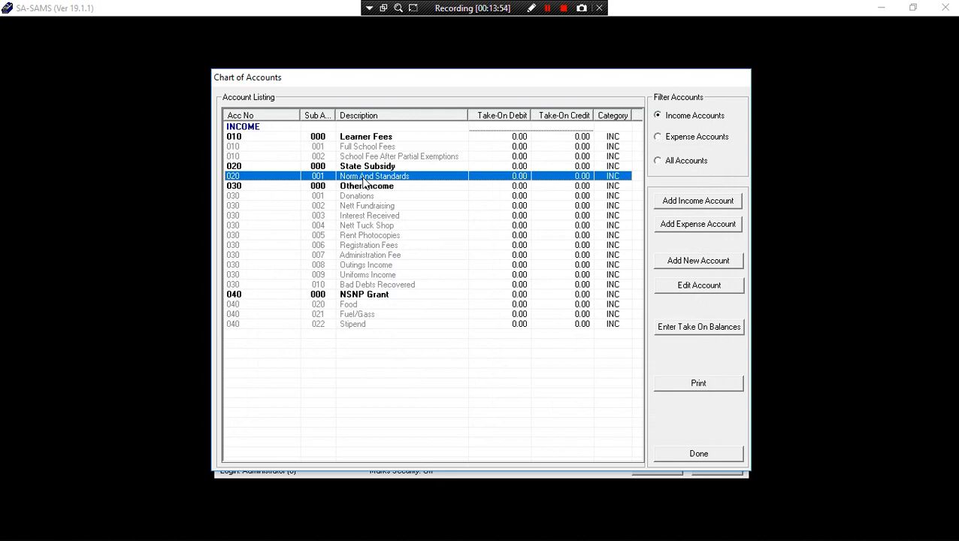
{"action": "left_click", "coordinate": [658, 161]}
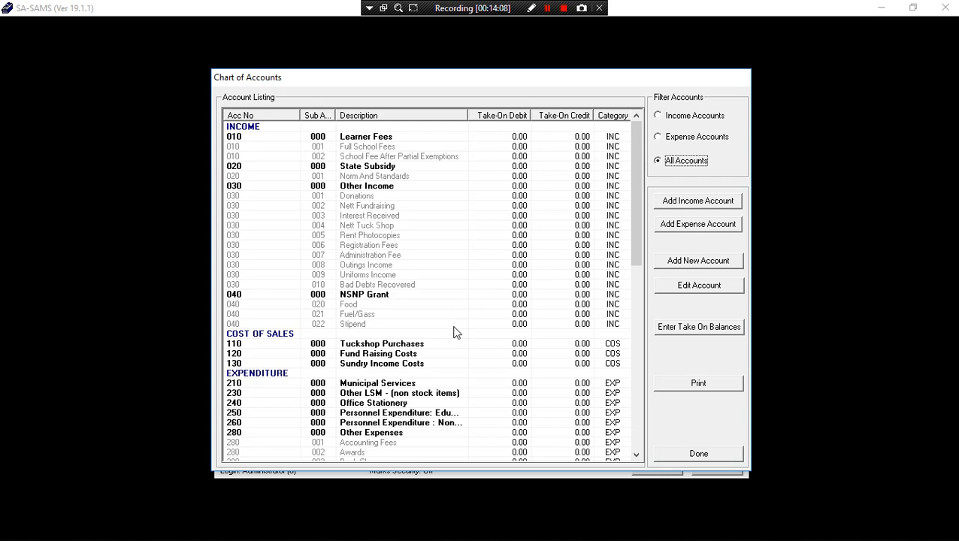
{"action": "left_click", "coordinate": [700, 454]}
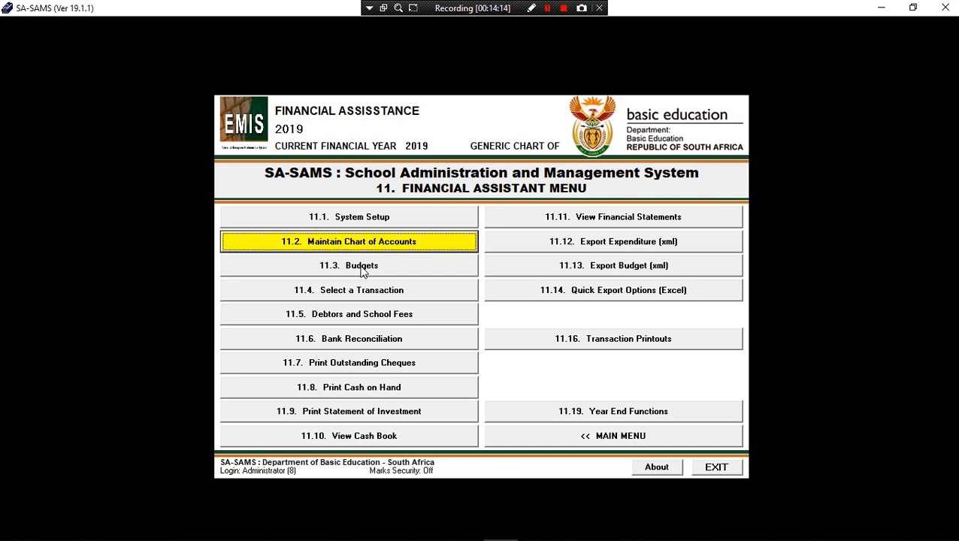
{"action": "left_click", "coordinate": [362, 269]}
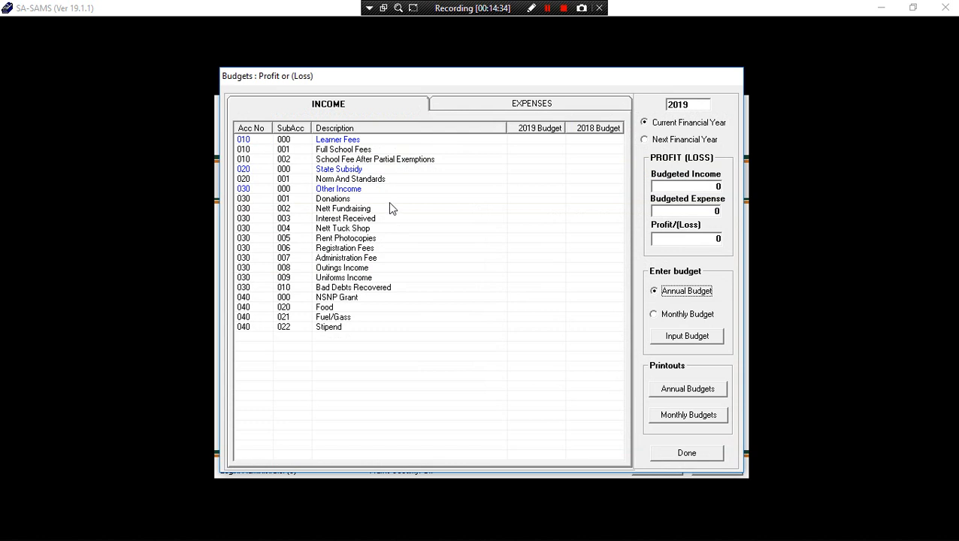
{"action": "left_click", "coordinate": [473, 106]}
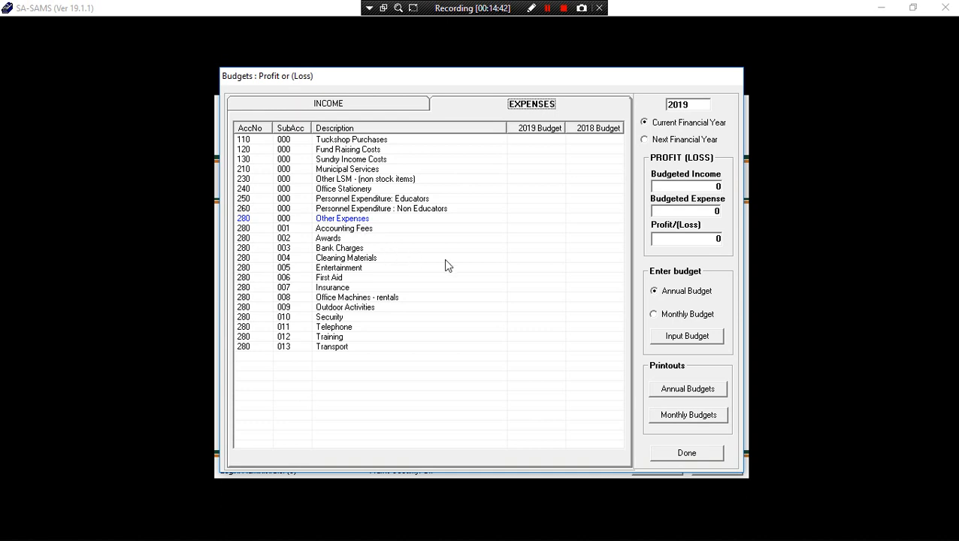
{"action": "left_click", "coordinate": [345, 107]}
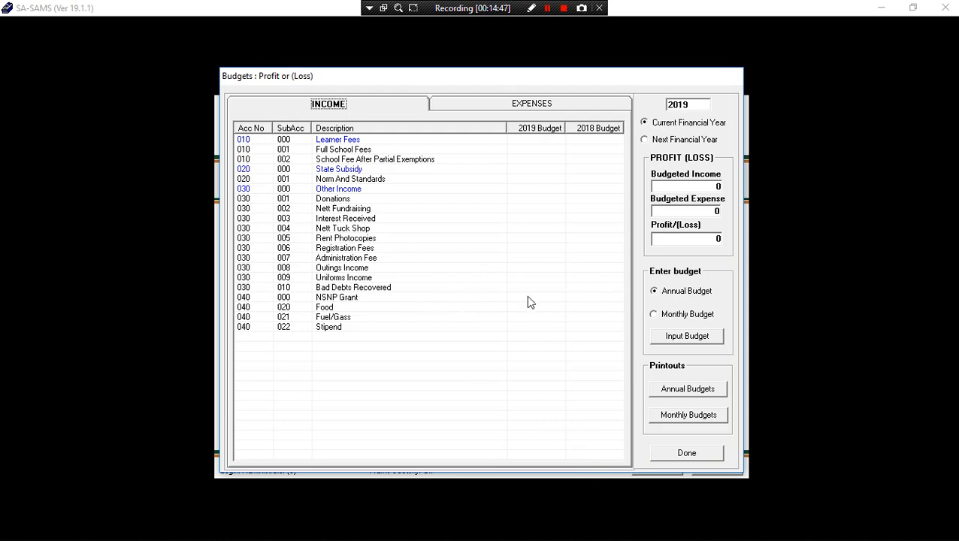
{"action": "left_click", "coordinate": [674, 455]}
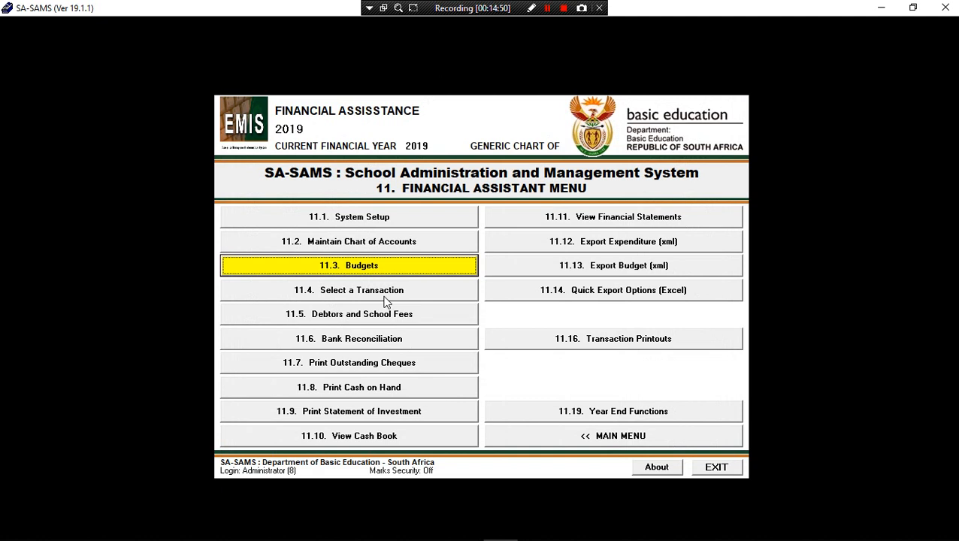
Review the 11.4 Select a Transaction menu, then go back through the Financial Assistant menu to the Main Menu.
{"action": "left_click", "coordinate": [385, 297]}
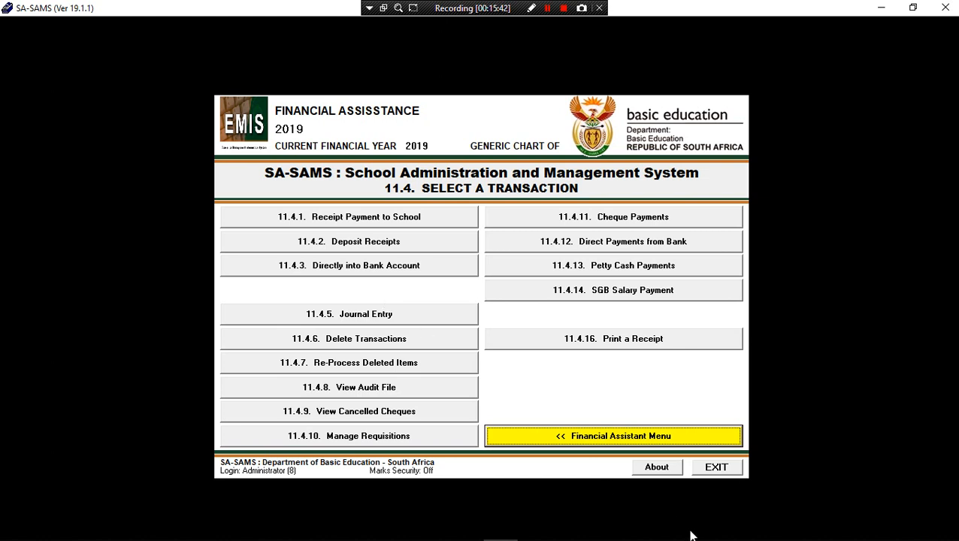
{"action": "left_click", "coordinate": [601, 438]}
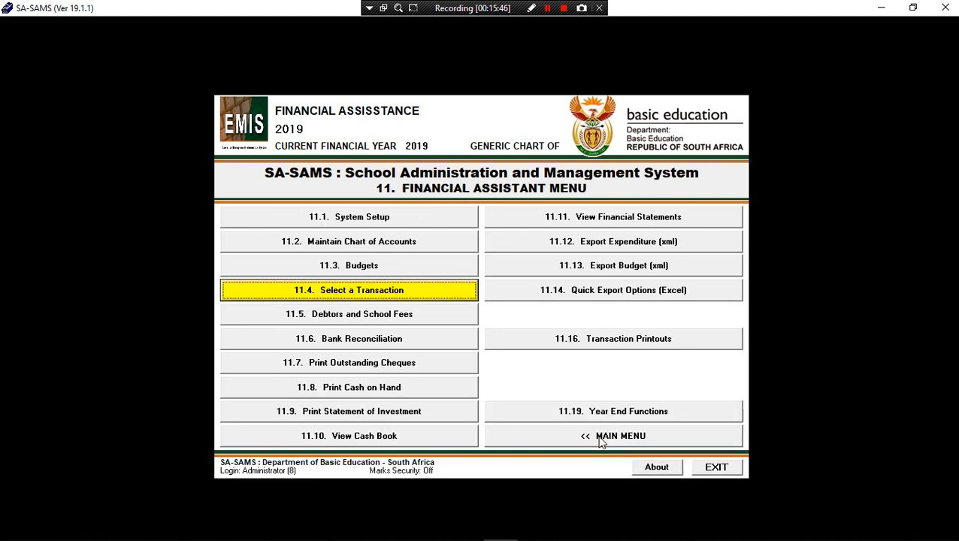
{"action": "left_click", "coordinate": [602, 440]}
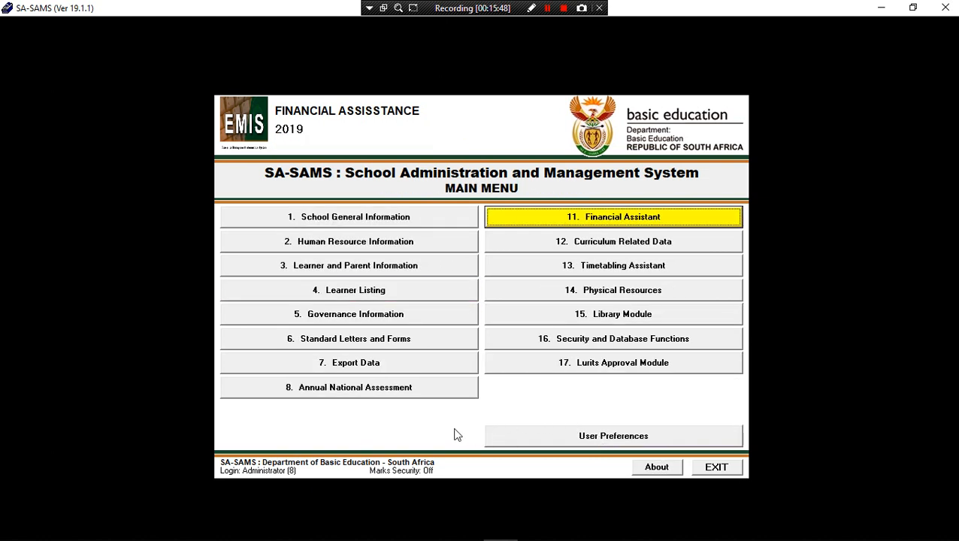